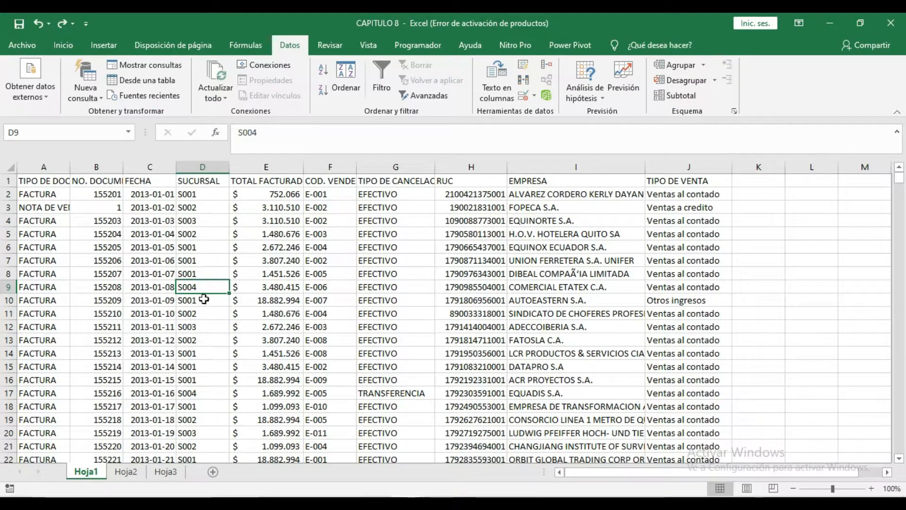
Step: Try sorting the sales table on Hoja1 by SUCURSAL from A to Z and undo that sort
click(216, 179)
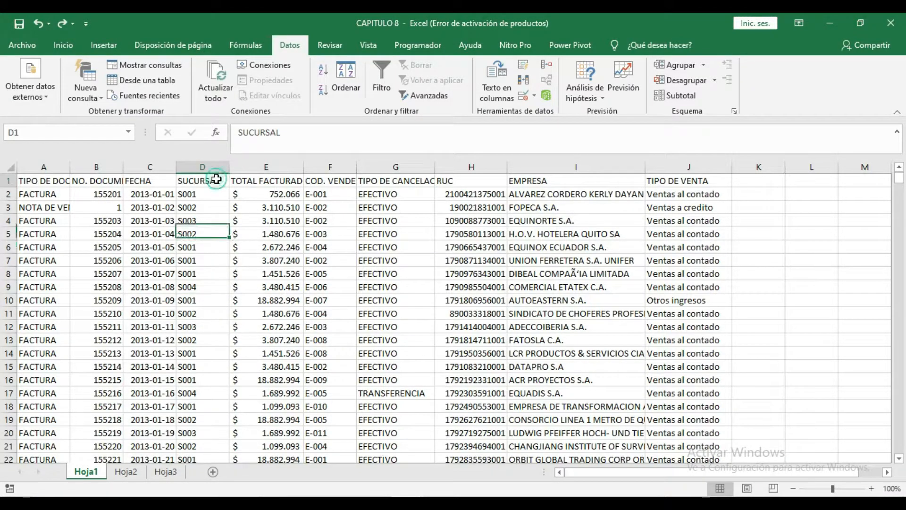
click(323, 70)
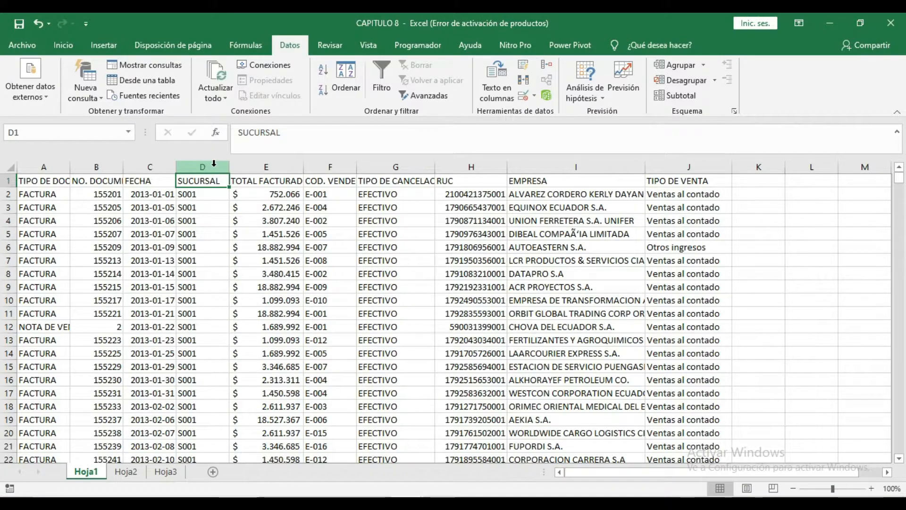
key(ctrl+z)
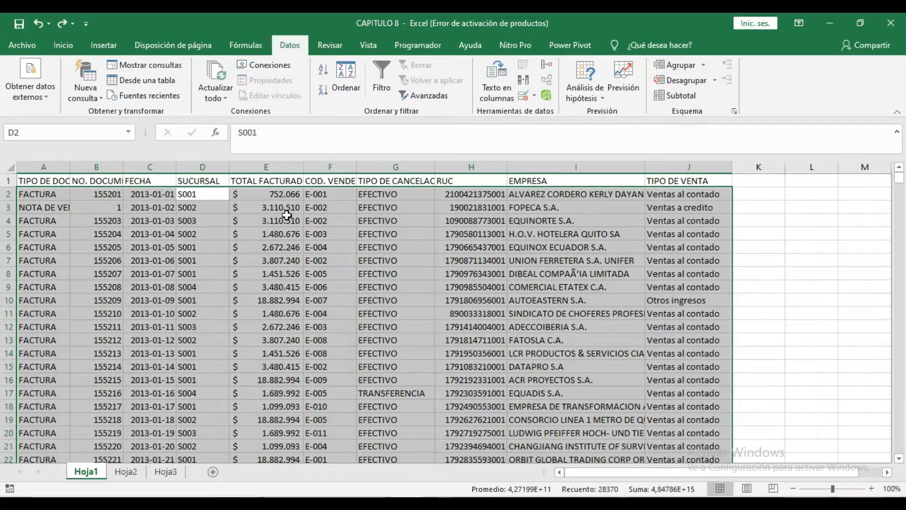
Step: Sort the sales table by the FECHA column from newest to oldest
click(150, 260)
click(152, 233)
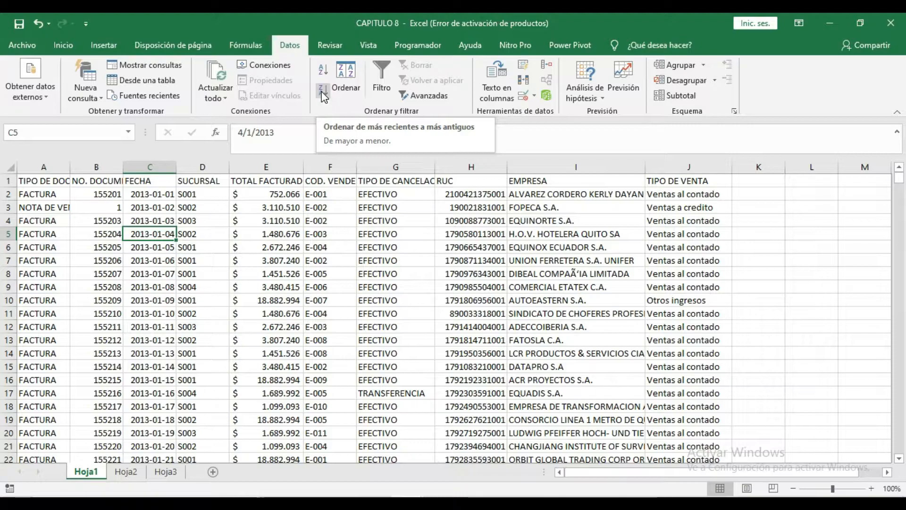
click(160, 182)
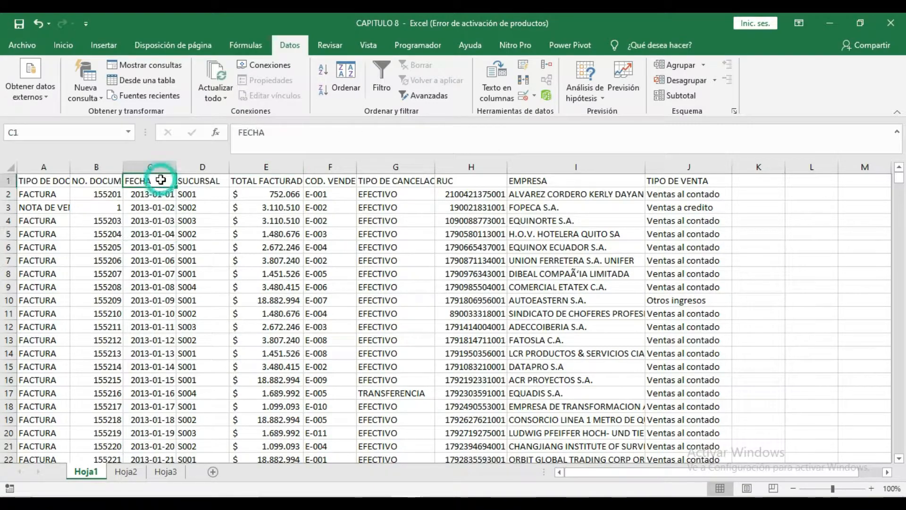
click(323, 89)
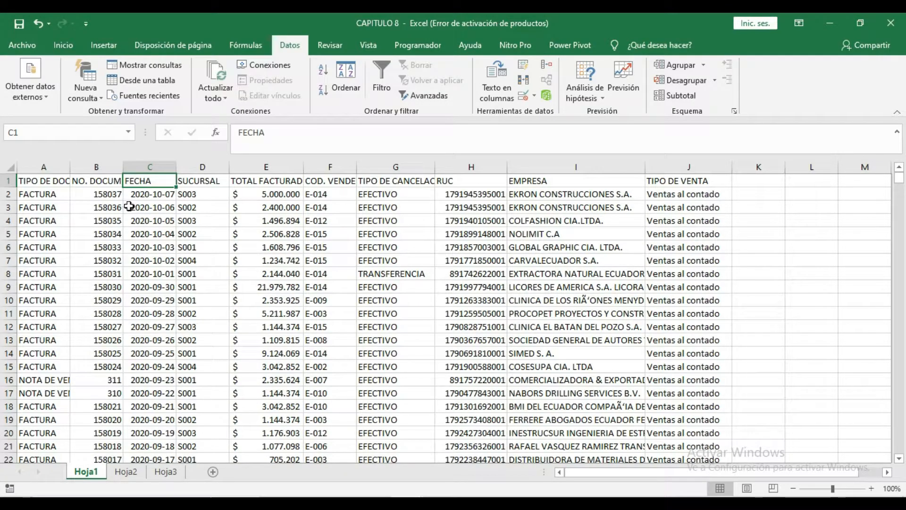
Step: Sort the whole SUCURSAL column from A to Z, expanding the selection so the neighbouring data is sorted with it
click(200, 181)
click(135, 181)
click(204, 162)
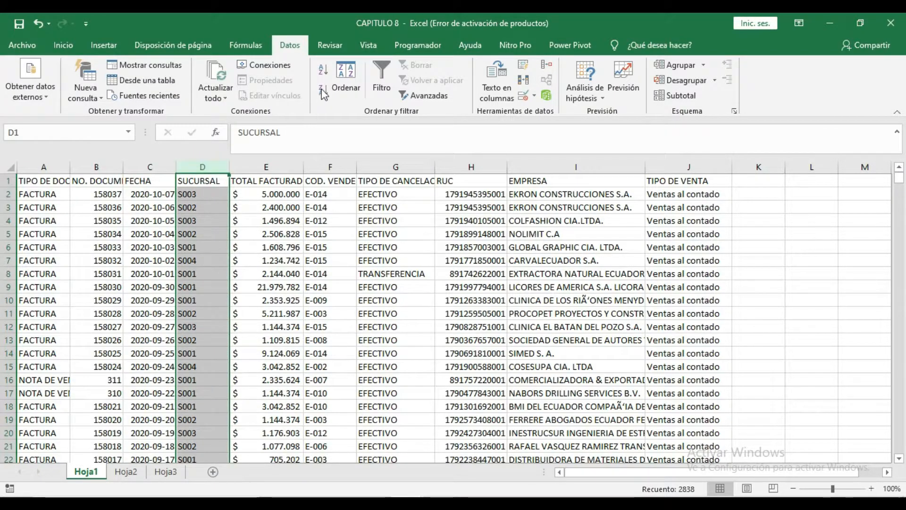
click(325, 71)
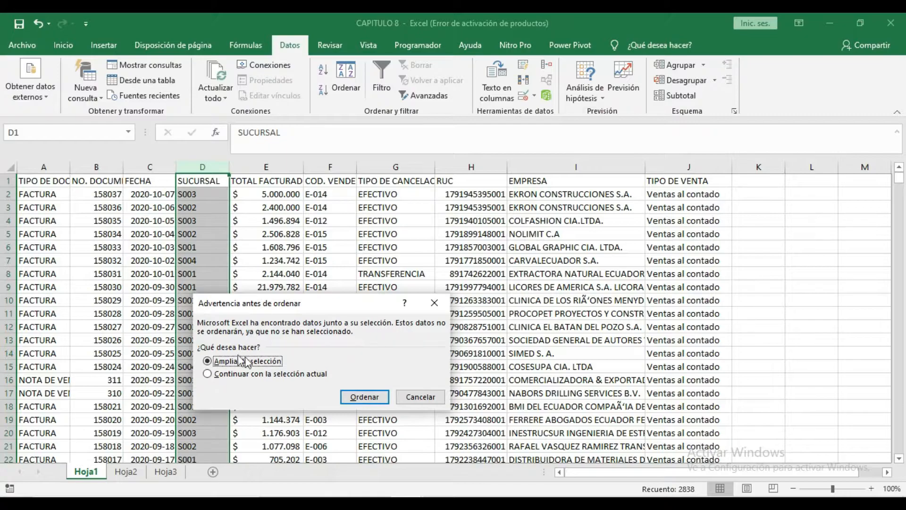
click(365, 397)
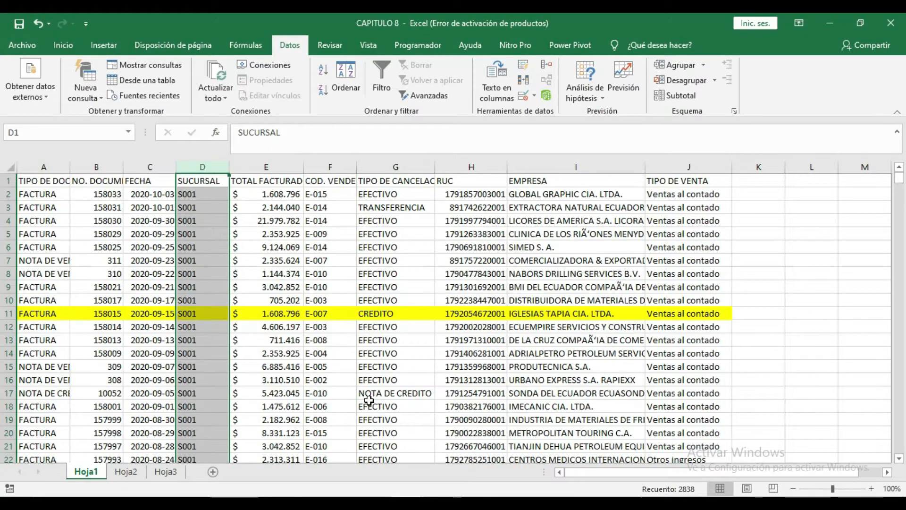
Step: From the yellow row 11, set up a custom sort by SUCURSAL based on Valores de celda
click(9, 316)
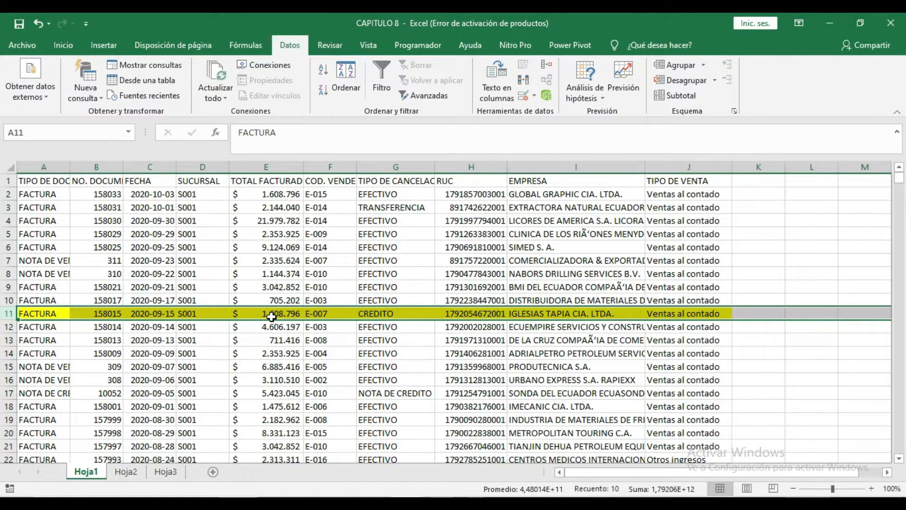
click(51, 312)
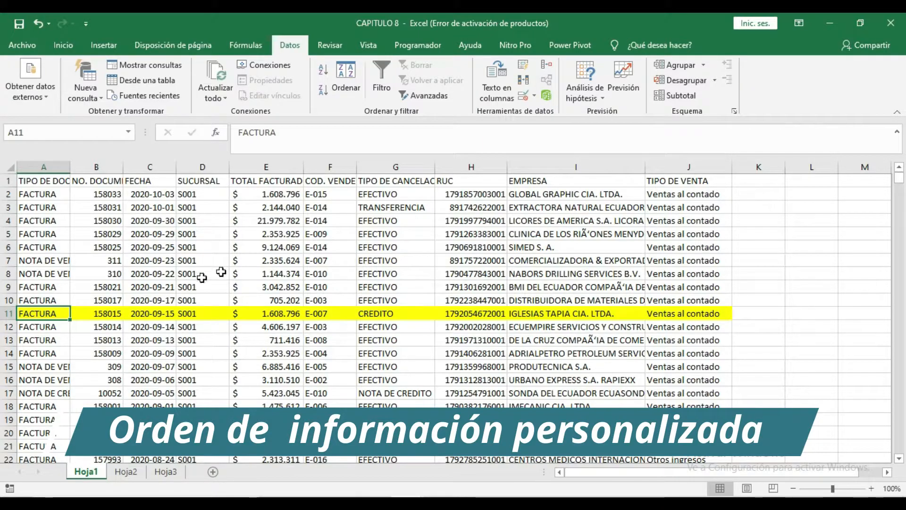
click(352, 94)
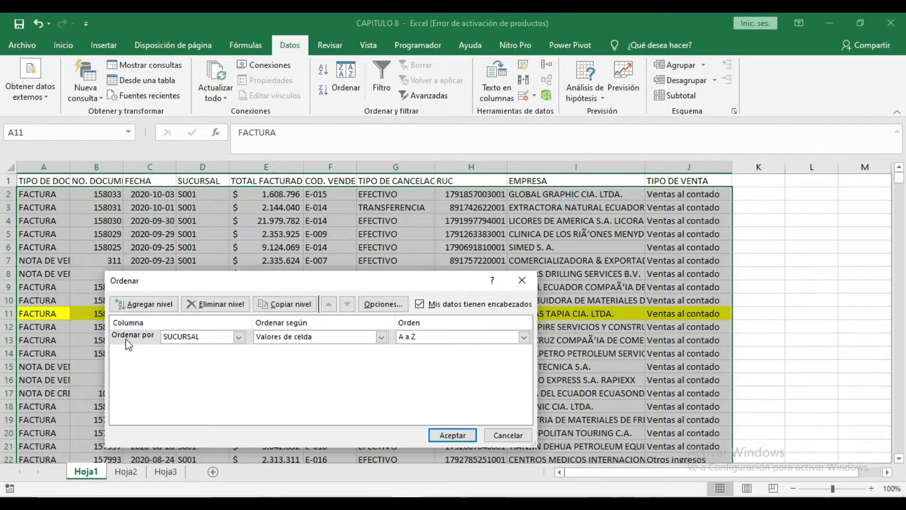
click(239, 336)
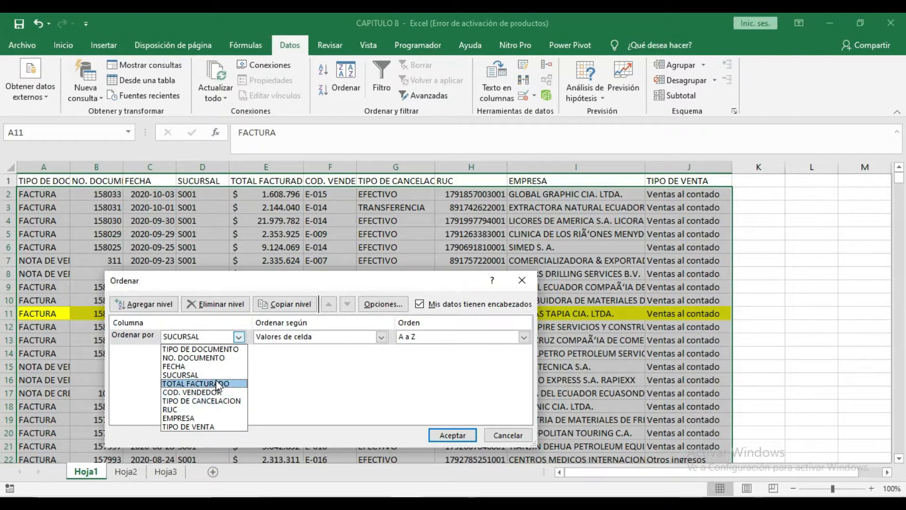
click(197, 376)
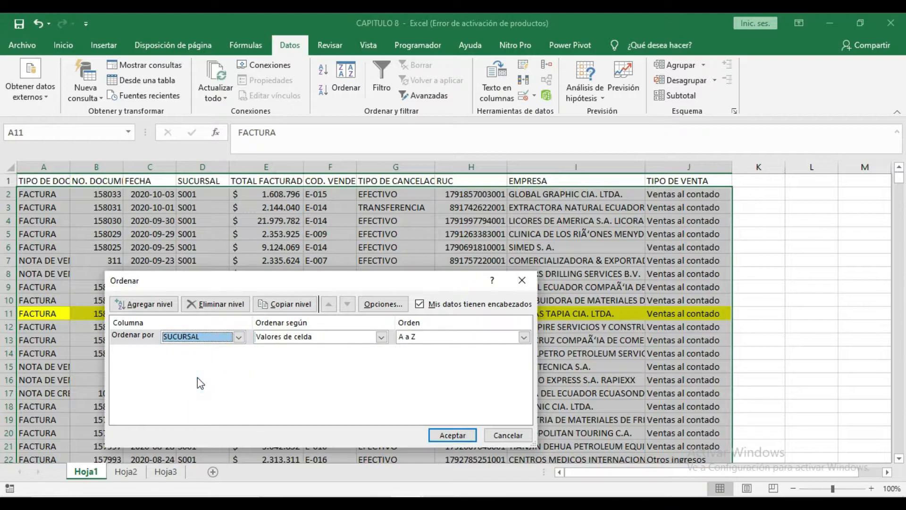
click(382, 337)
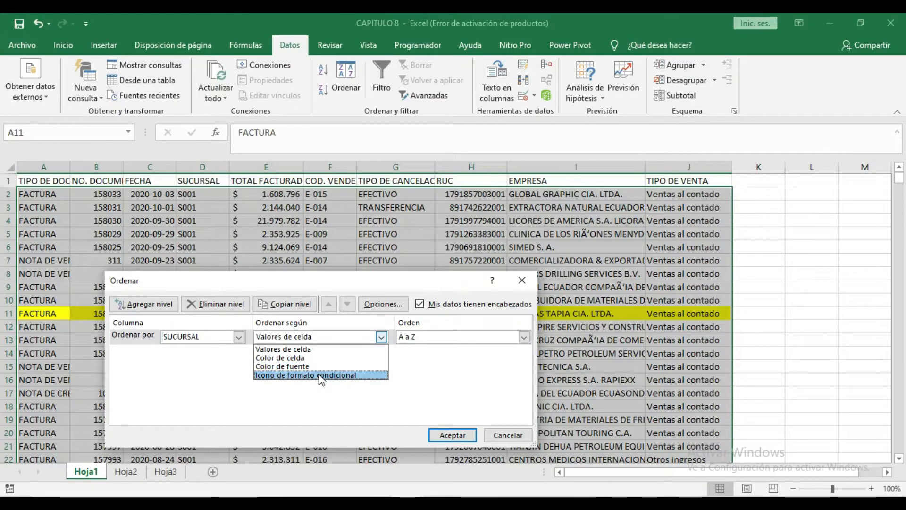
click(322, 349)
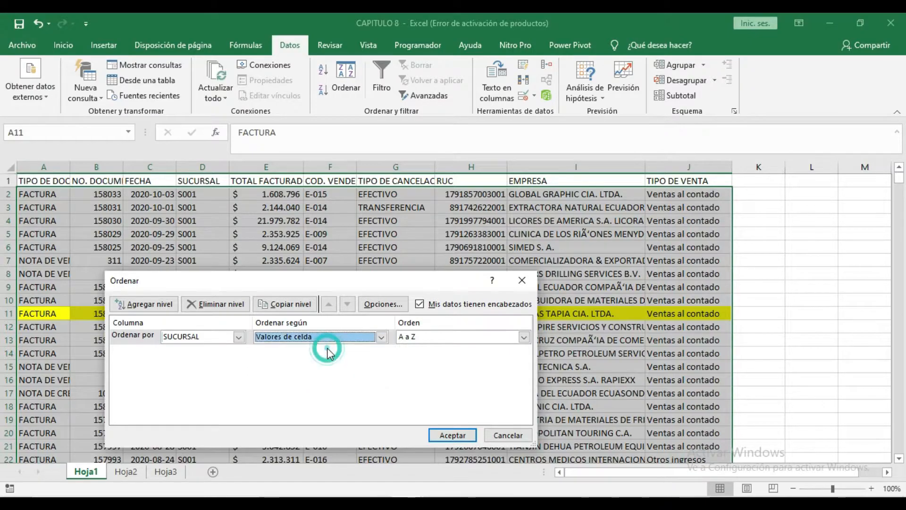
Step: Create a custom list with the entries S001, S004, S002, S003 and use it as the SUCURSAL sort order
click(523, 338)
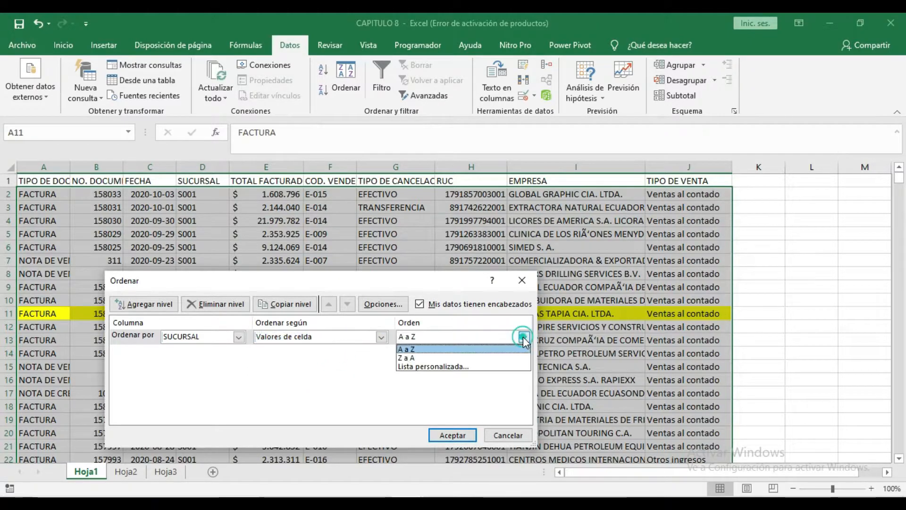
click(470, 367)
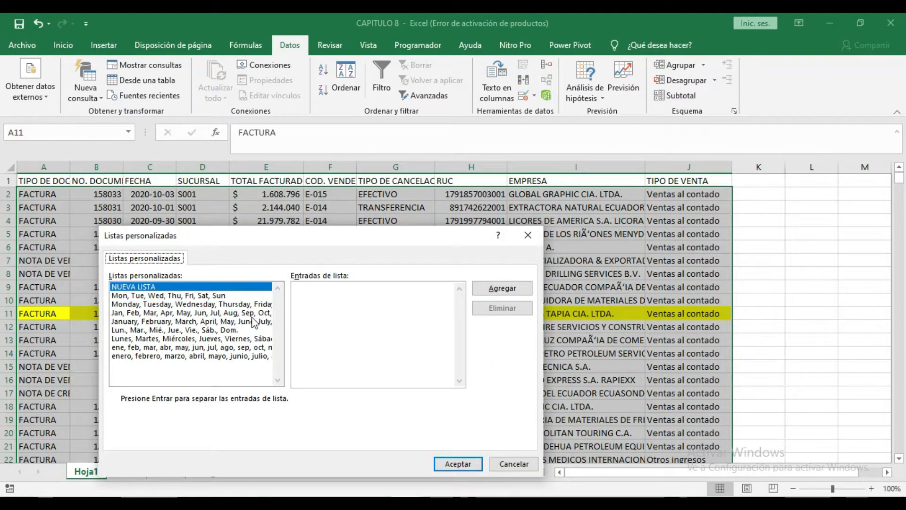
click(318, 289)
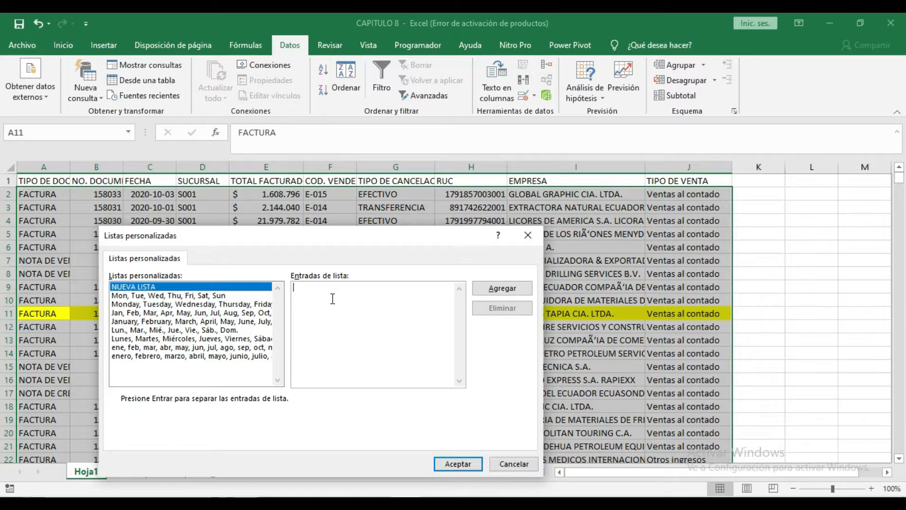
text(S001)
key(Return)
text(S004)
key(Return)
text(S002)
key(Return)
text(S)
click(503, 288)
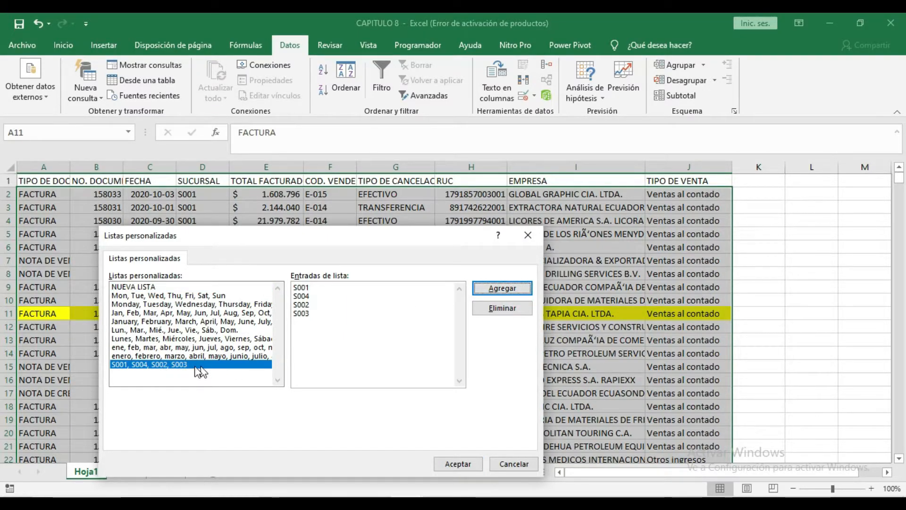
click(458, 463)
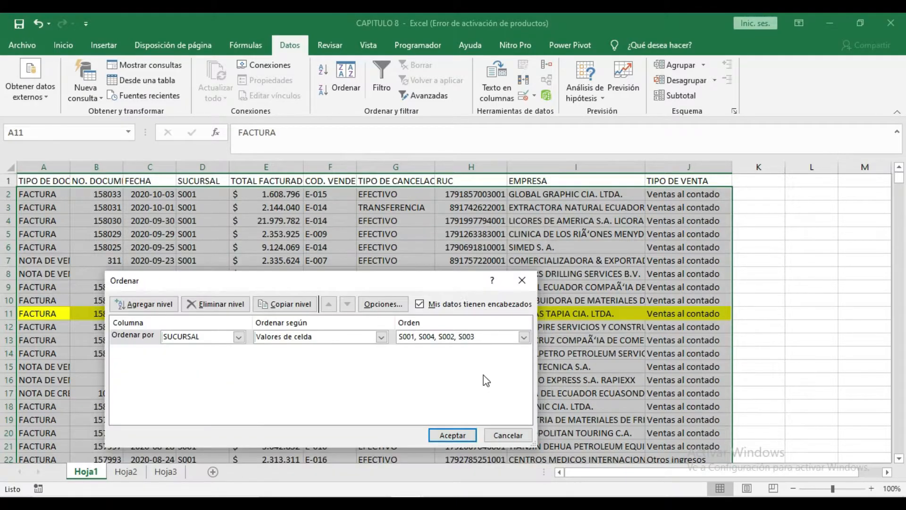
Step: Apply the custom sort to the table and review the resulting branch order in the SUCURSAL column
key(Return)
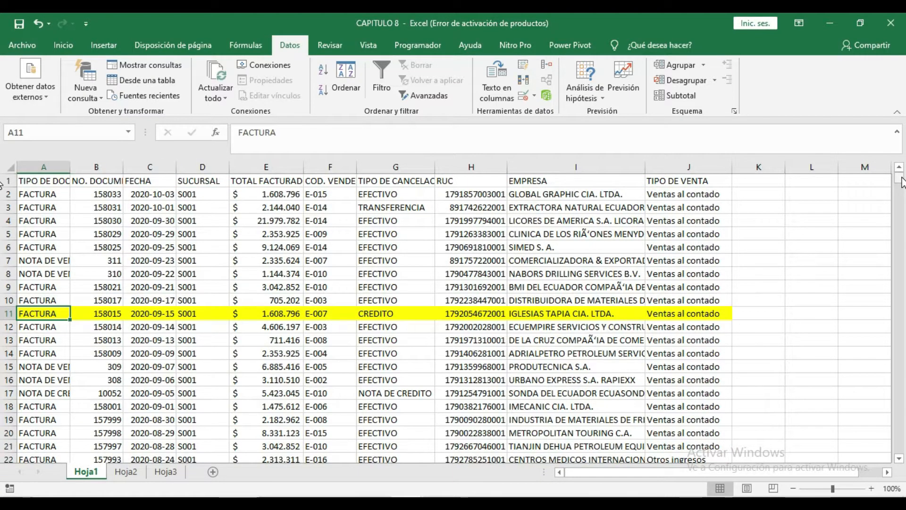
drag(902, 181, 897, 313)
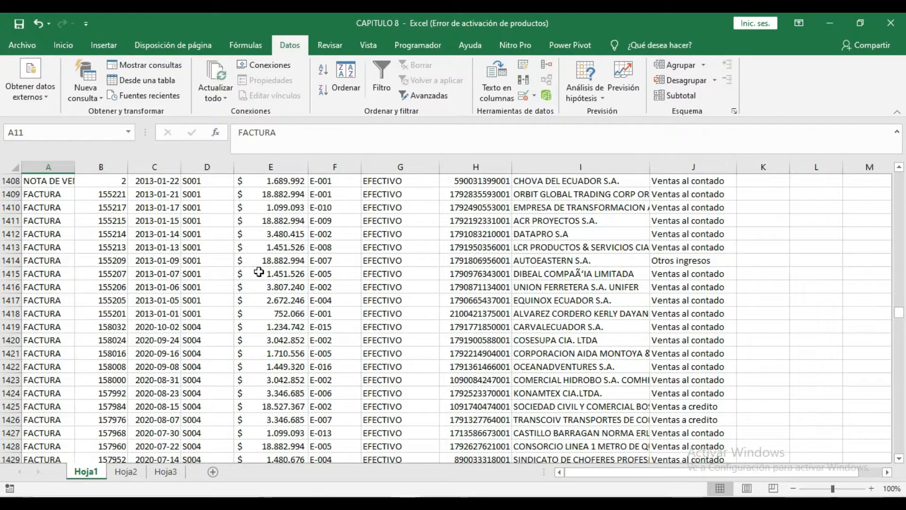
drag(202, 235, 207, 396)
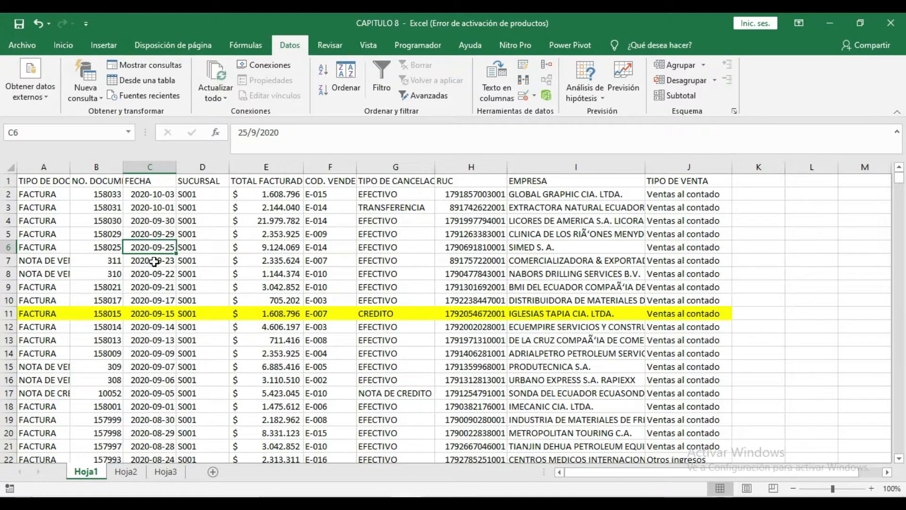
click(162, 162)
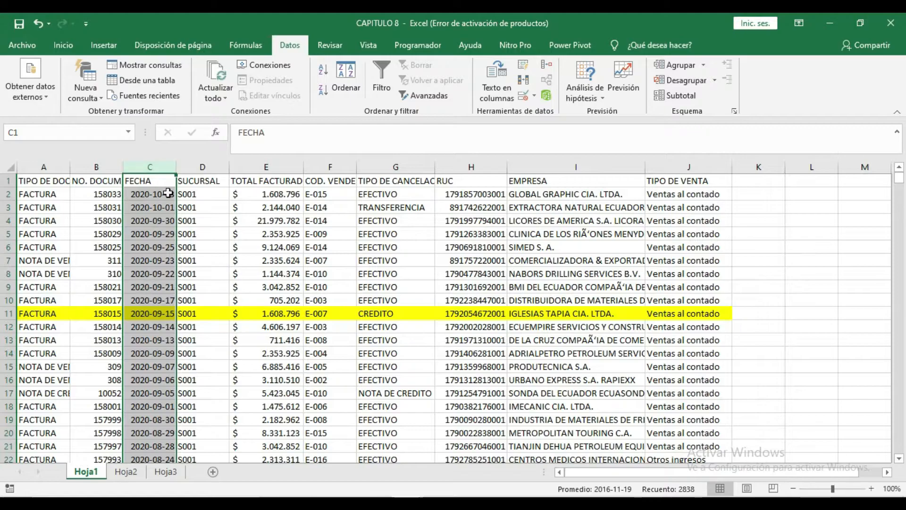
Step: On sheet Hoja2, sort the table alphabetically by the MESES column from A to Z
click(127, 471)
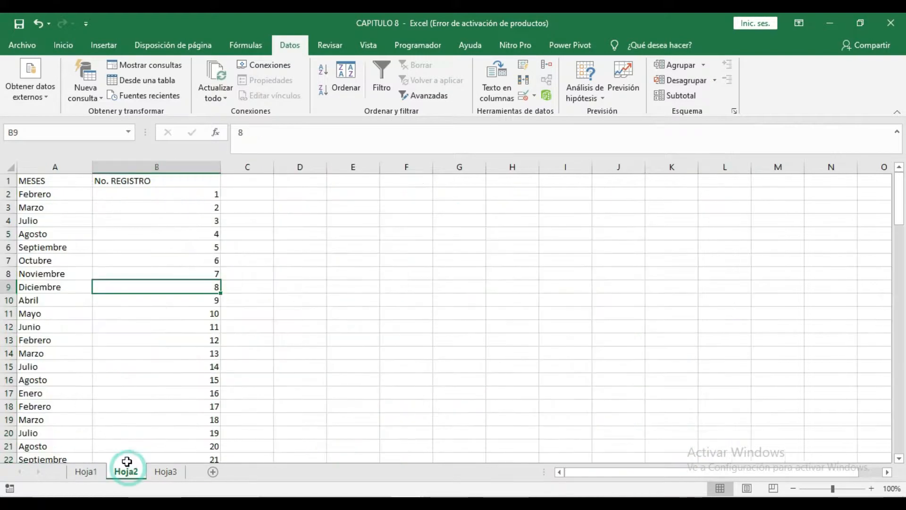
click(146, 208)
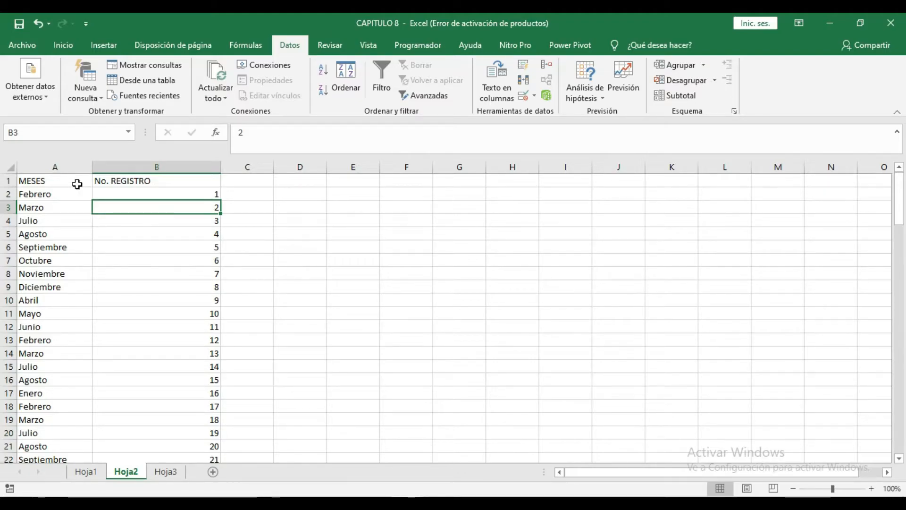
click(77, 183)
click(324, 72)
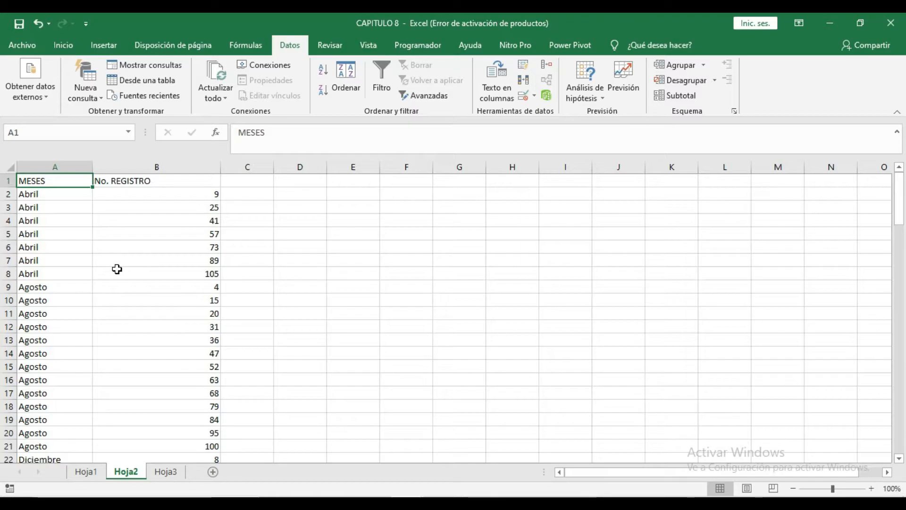
Step: Sort the Hoja2 table by MESES in calendar order using the existing custom list enero, febrero, marzo, abril
click(346, 78)
click(238, 336)
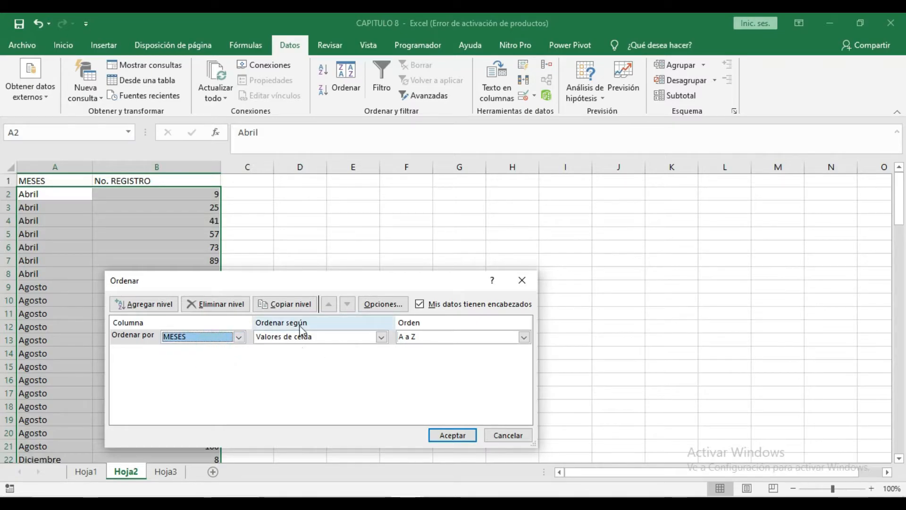
click(524, 336)
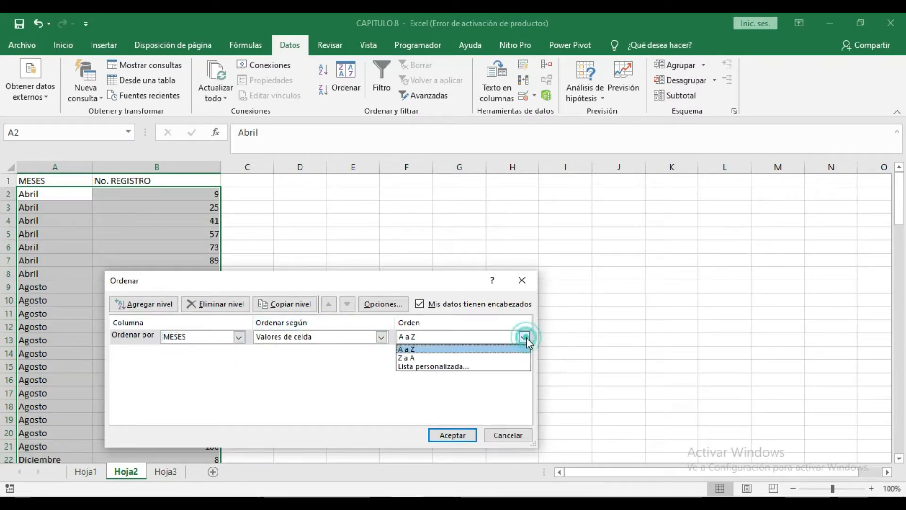
click(434, 366)
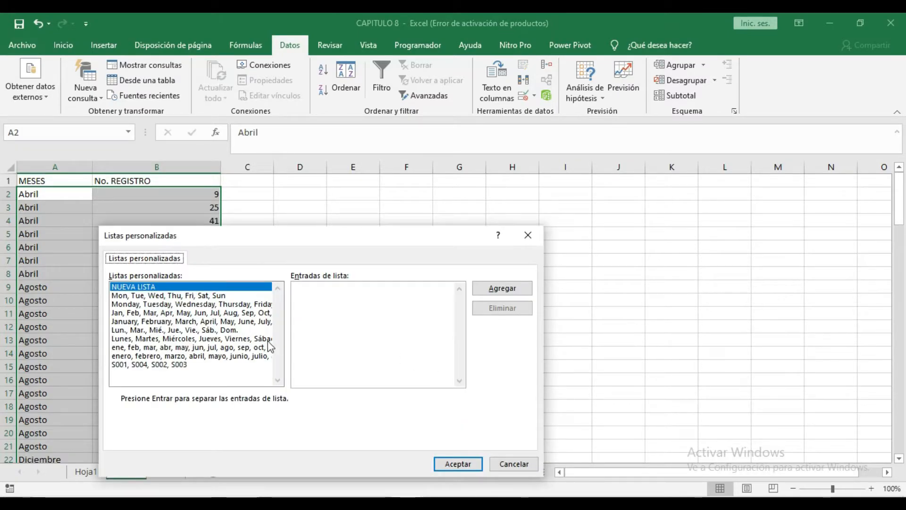
click(243, 357)
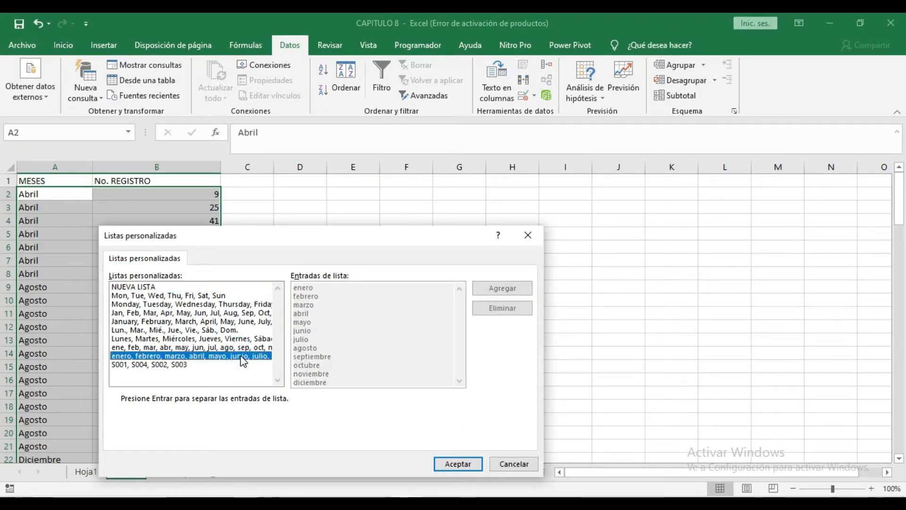
click(457, 463)
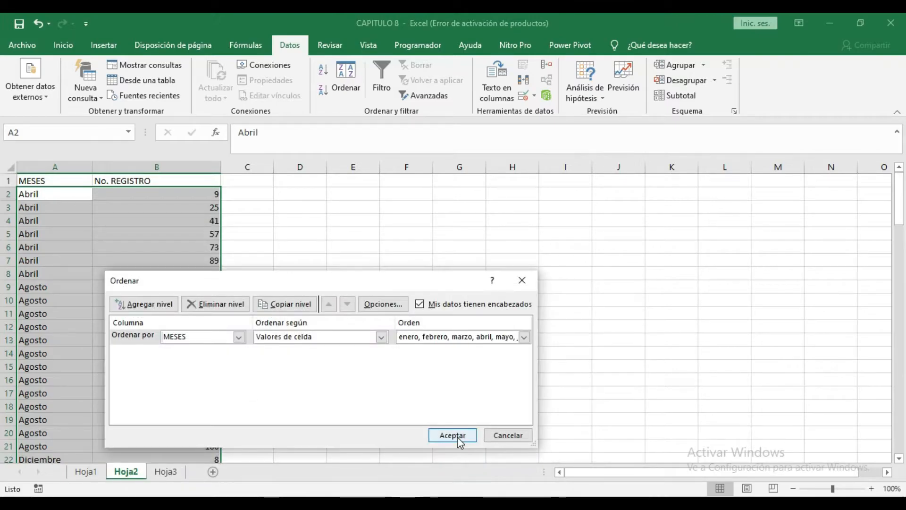
click(458, 437)
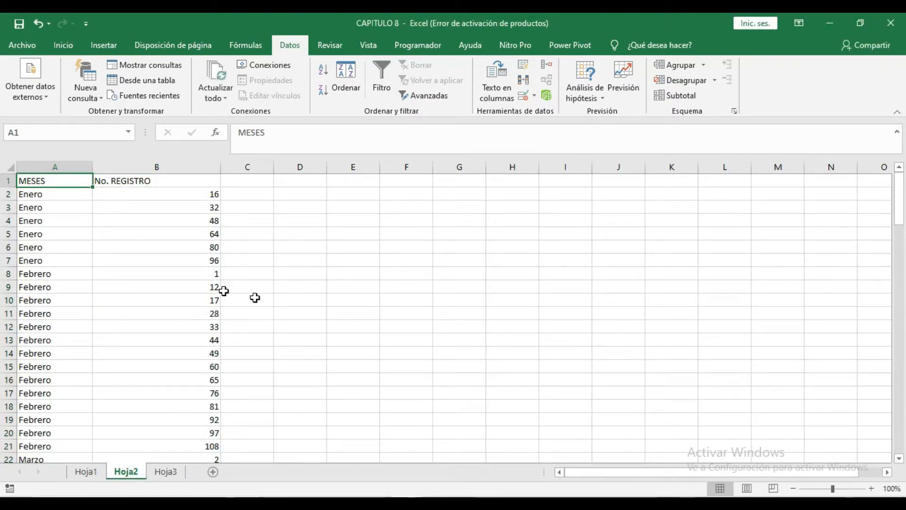
click(72, 180)
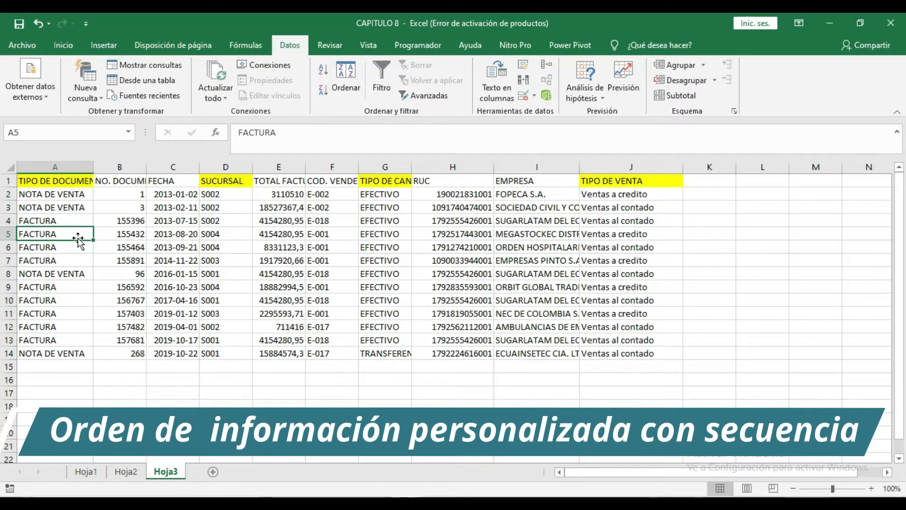
Step: On sheet Hoja3, select the TIPO DE DOCUMENTO, SUCURSAL, TIPO DE CANCELACION and TIPO DE VENTA columns to point out the sort keys
click(74, 167)
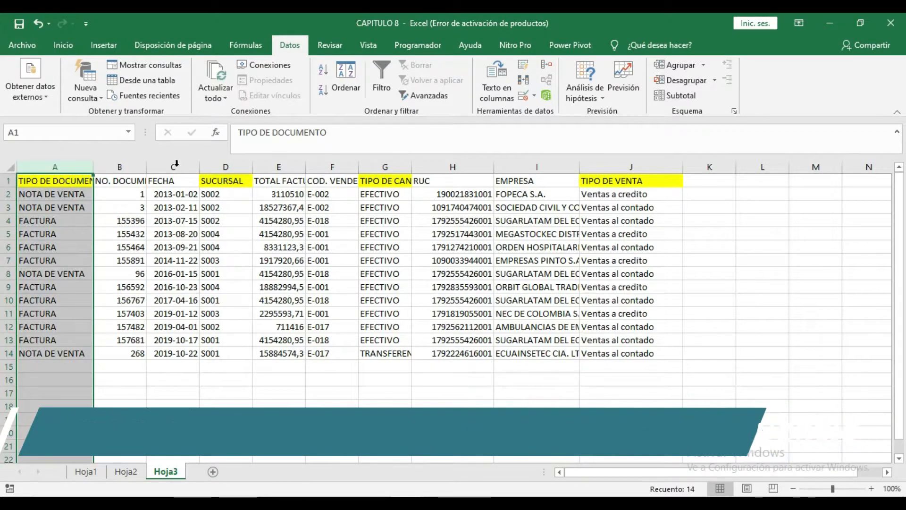
ctrl+click(226, 166)
ctrl+click(385, 167)
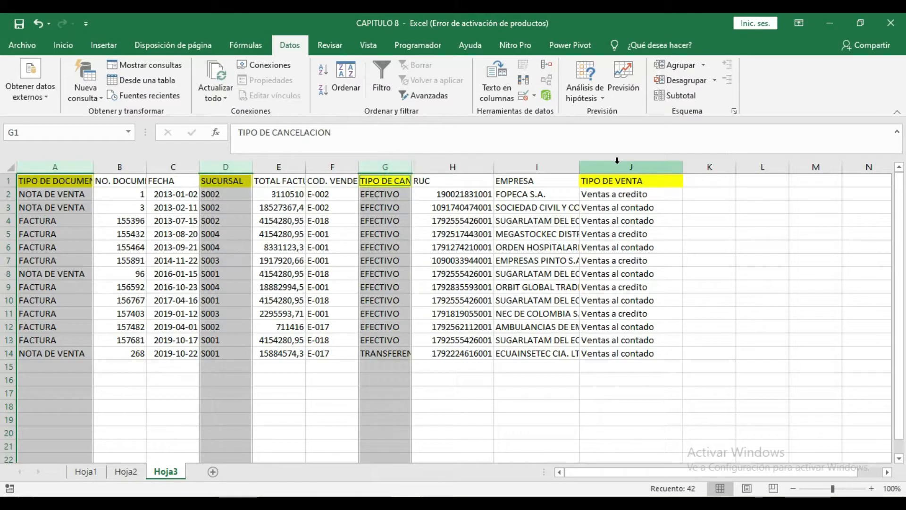
ctrl+click(617, 167)
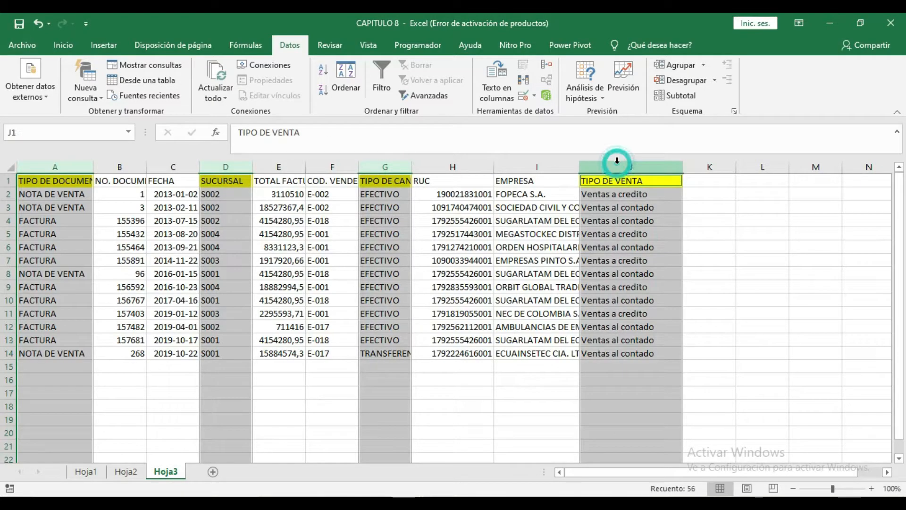
click(131, 211)
Step: Start a custom sort of the Hoja3 table with two levels, and set the first level to TIPO DE DOCUMENTO
click(45, 181)
click(346, 87)
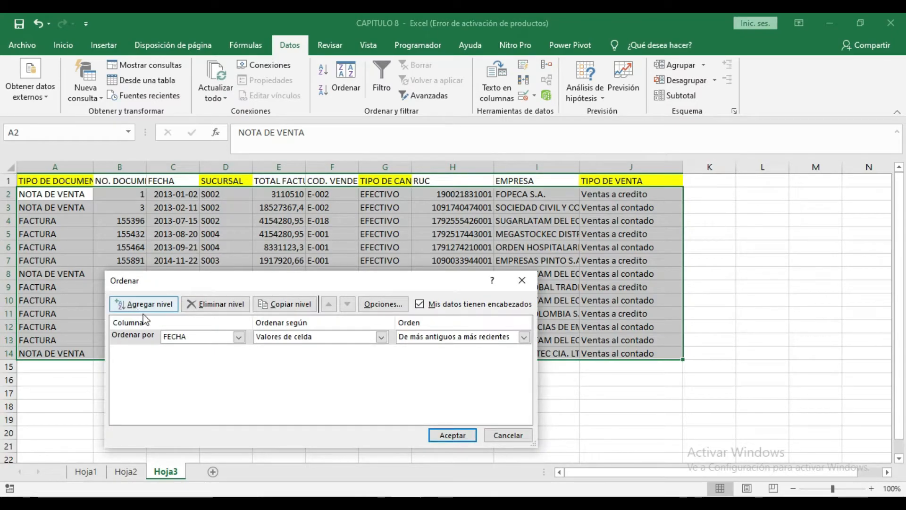
click(160, 306)
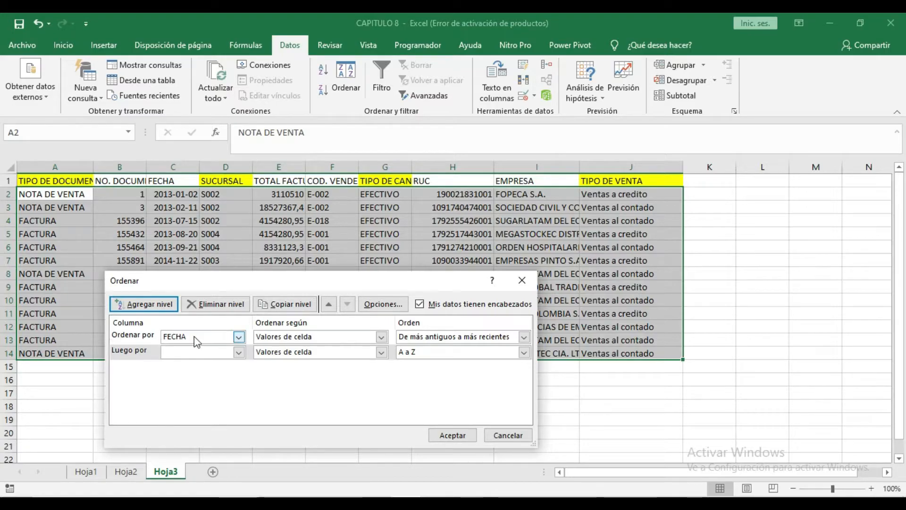
click(238, 337)
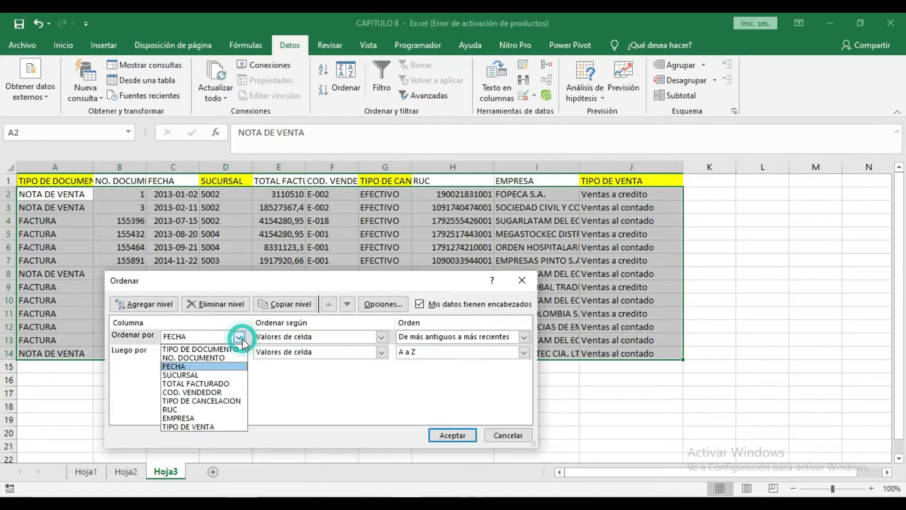
click(217, 350)
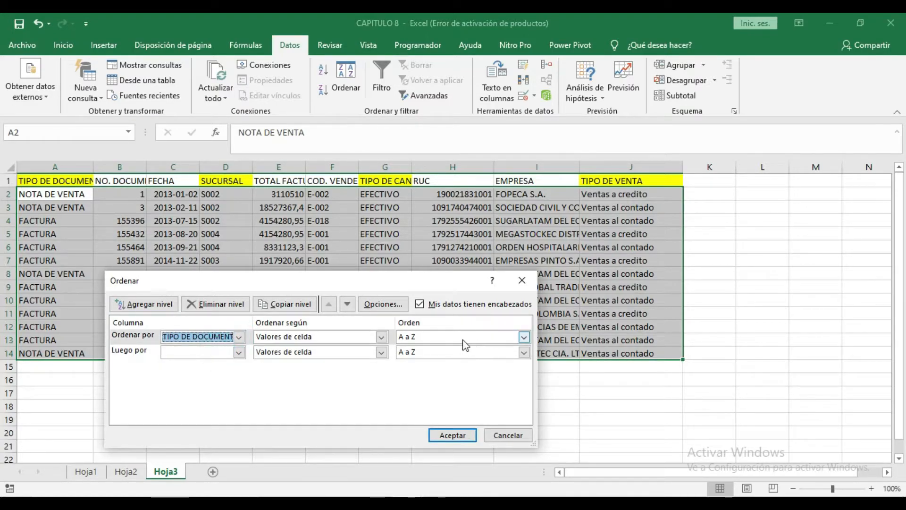
Step: Set the second sort level to SUCURSAL, ordered by the existing custom list S001, S004, S002, S003
click(239, 352)
click(204, 390)
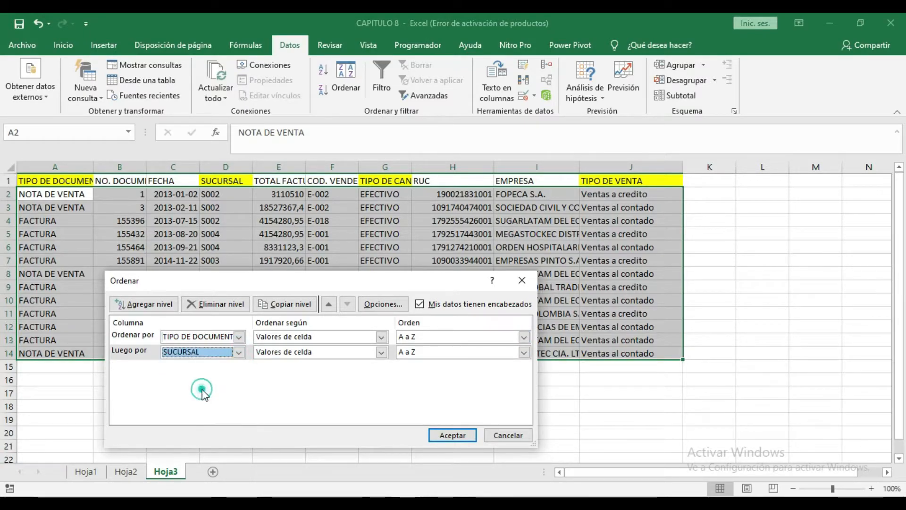
click(524, 352)
click(452, 382)
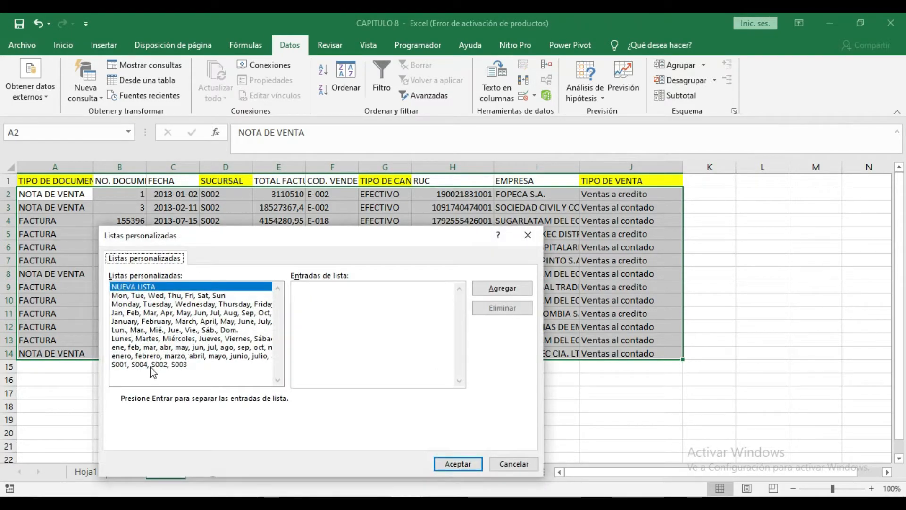
click(151, 366)
click(461, 465)
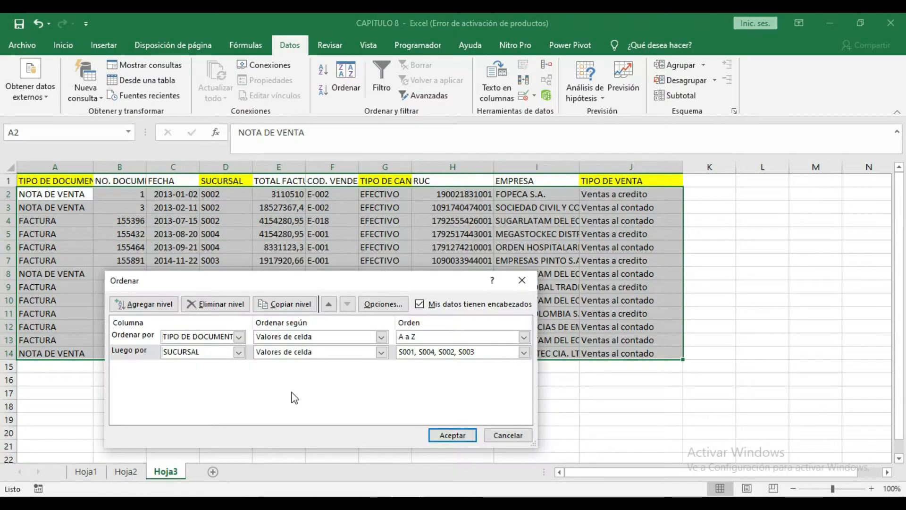
Step: Add TIPO DE CANCELACION and TIPO DE VENTA as the third and fourth sort levels and apply the sort
click(144, 304)
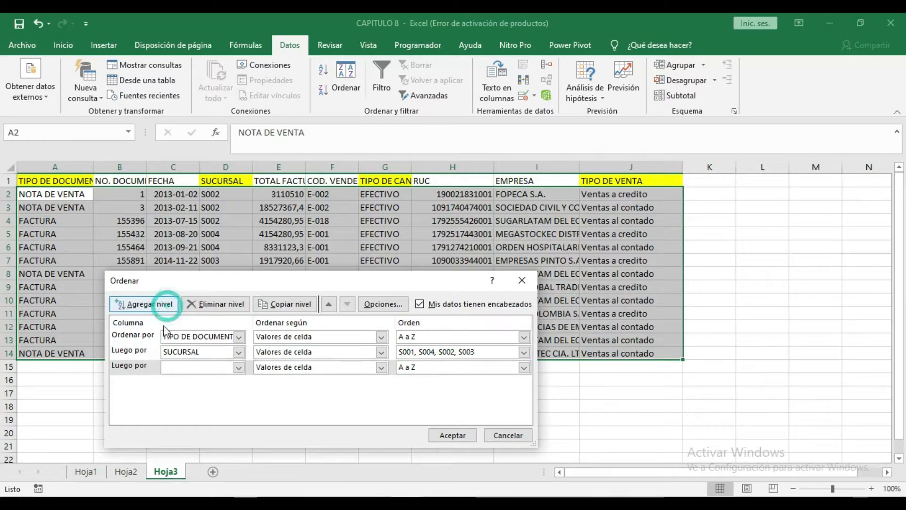
click(239, 368)
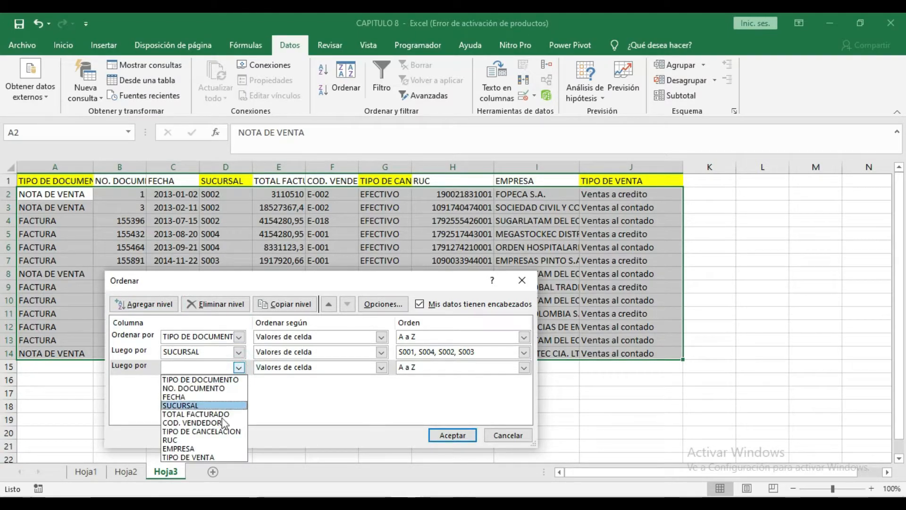
click(203, 432)
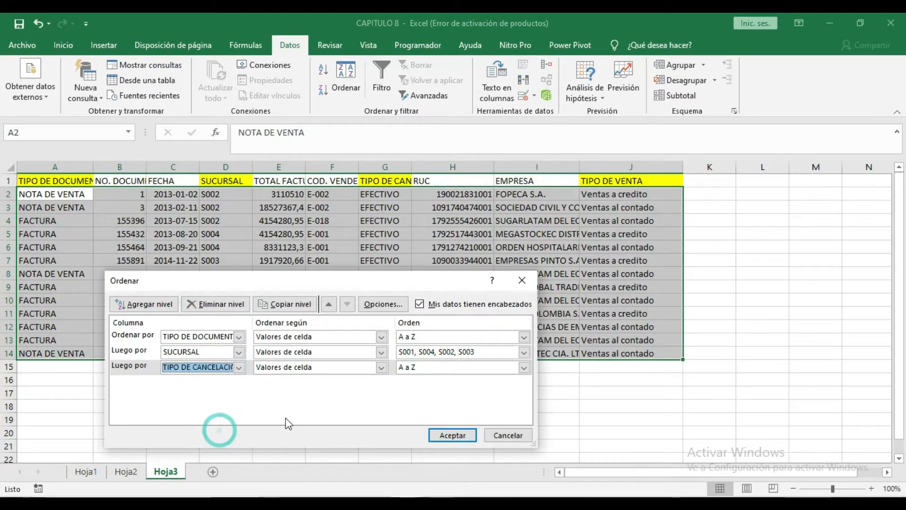
click(160, 307)
click(239, 383)
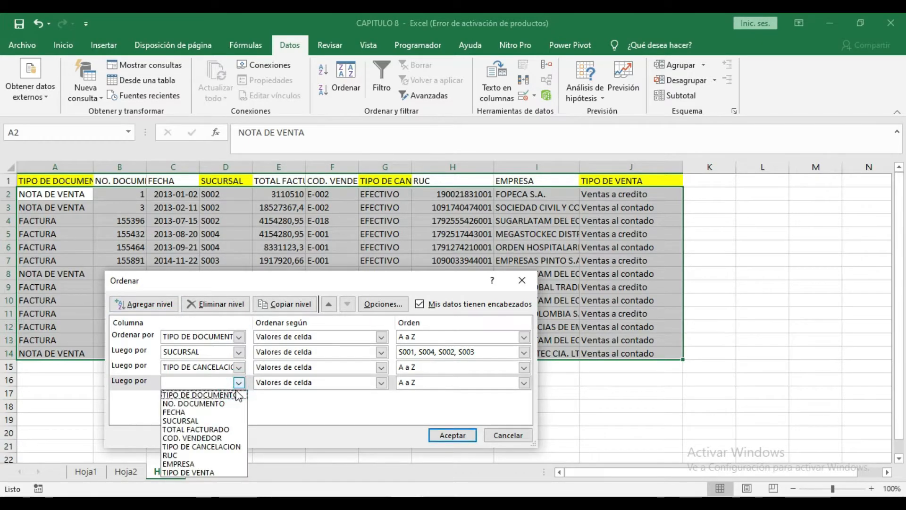
click(205, 472)
click(452, 435)
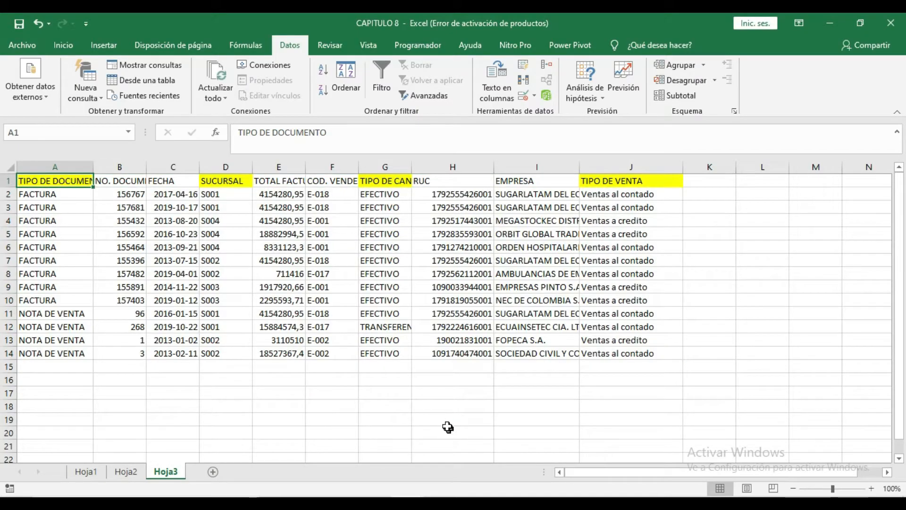
Step: Reopen the table's sort settings and review the sequence of the four sort levels
click(222, 301)
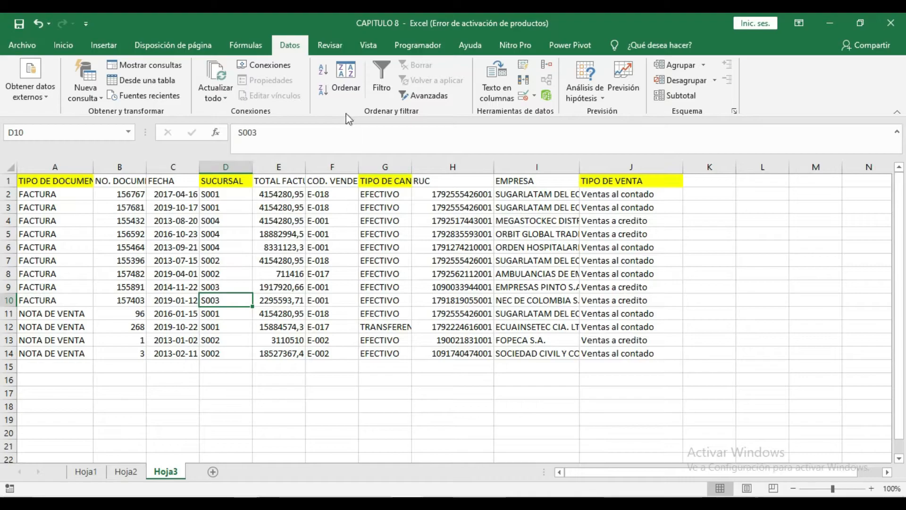
click(345, 89)
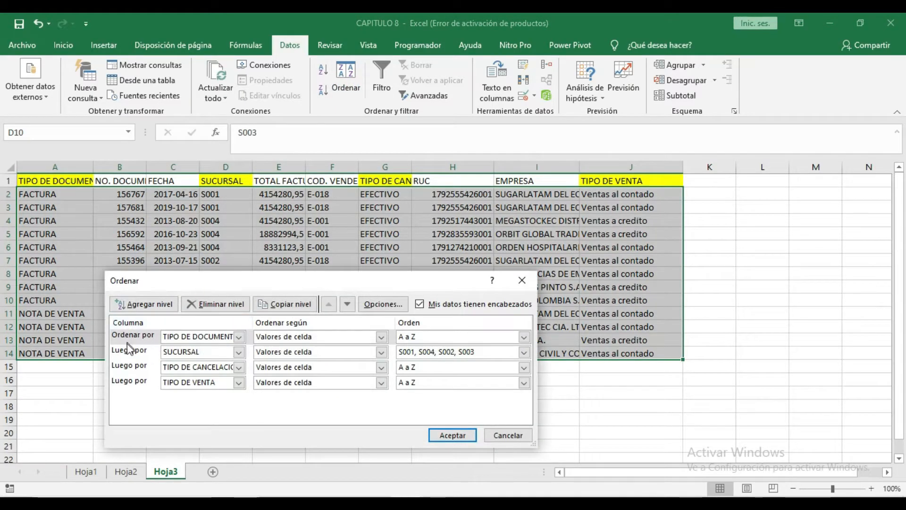
click(452, 435)
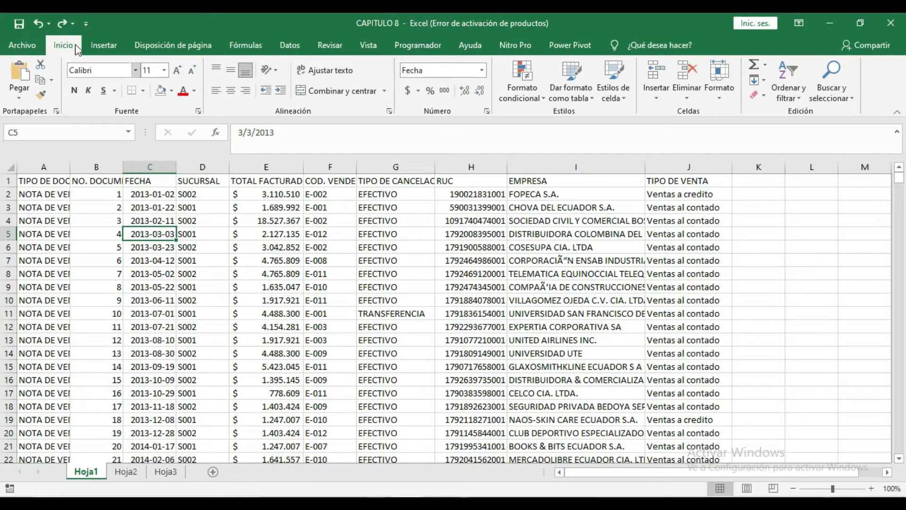
Step: On sheet Hoja1, view the sort and filter options available for the FECHA column
click(787, 95)
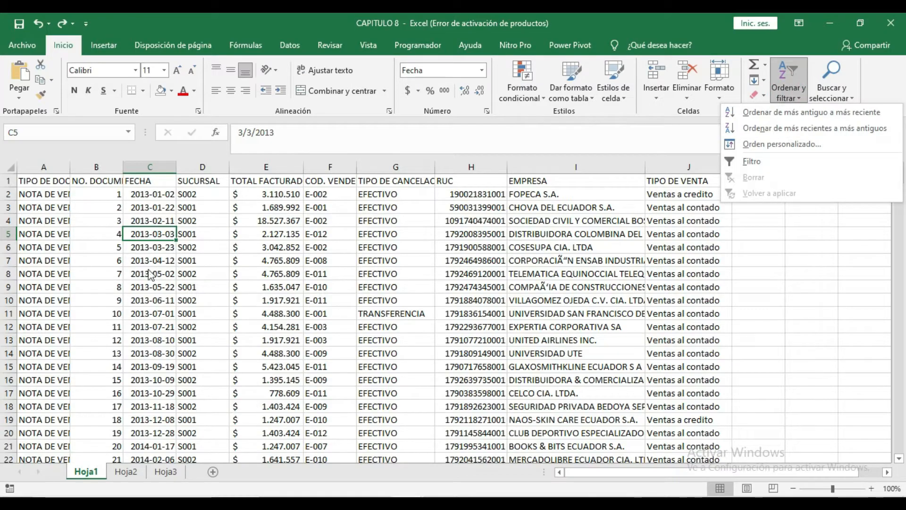
click(152, 230)
click(301, 43)
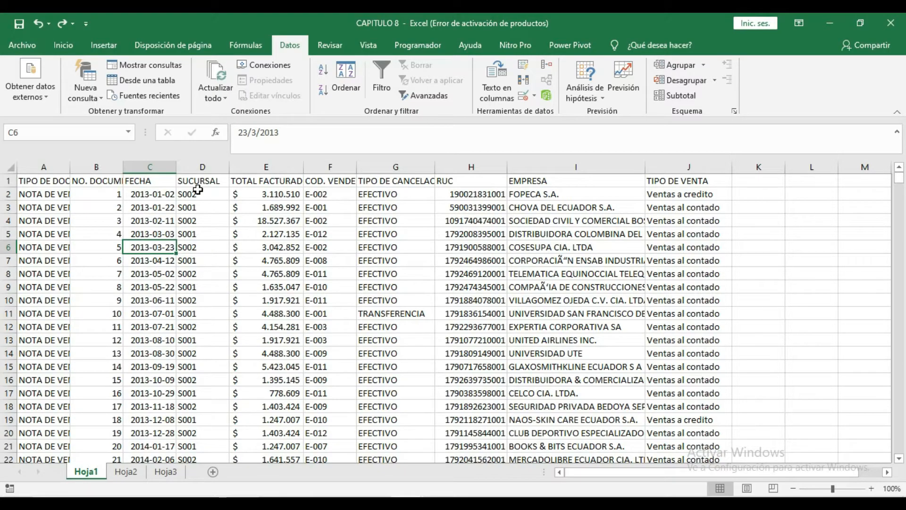
Step: Turn on filters from the SUCURSAL header cell, undo them, and try selecting the whole header row instead
click(205, 184)
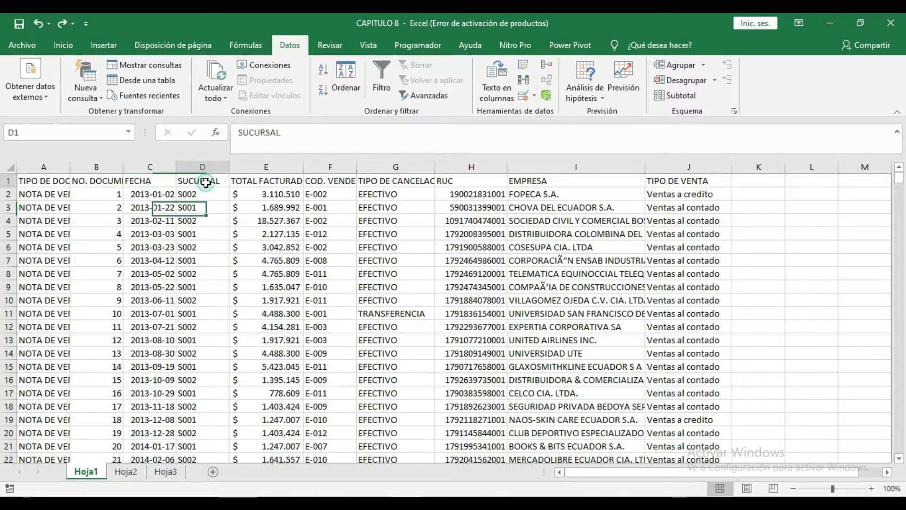
click(381, 89)
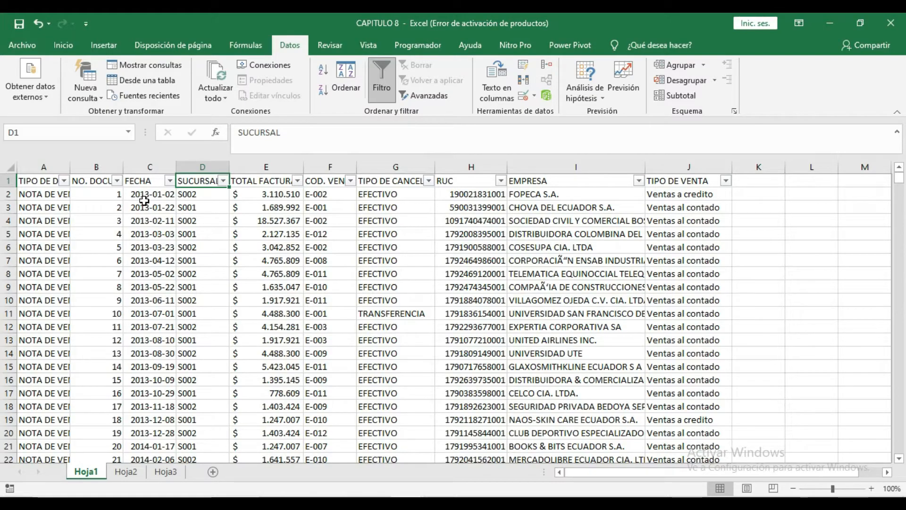
key(ctrl+z)
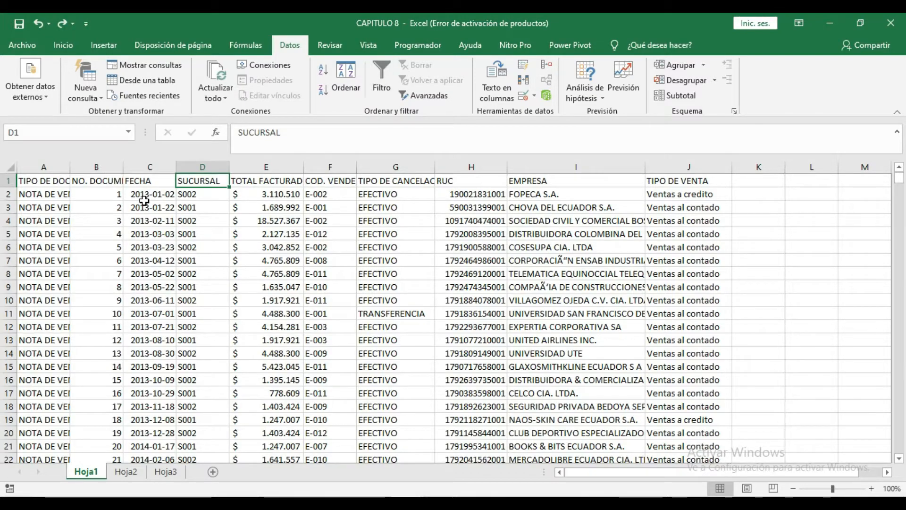
click(8, 181)
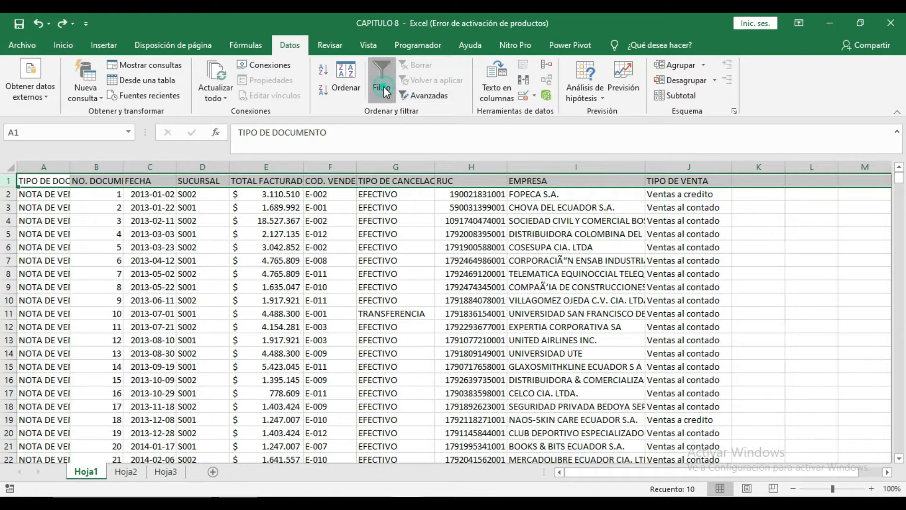
click(125, 196)
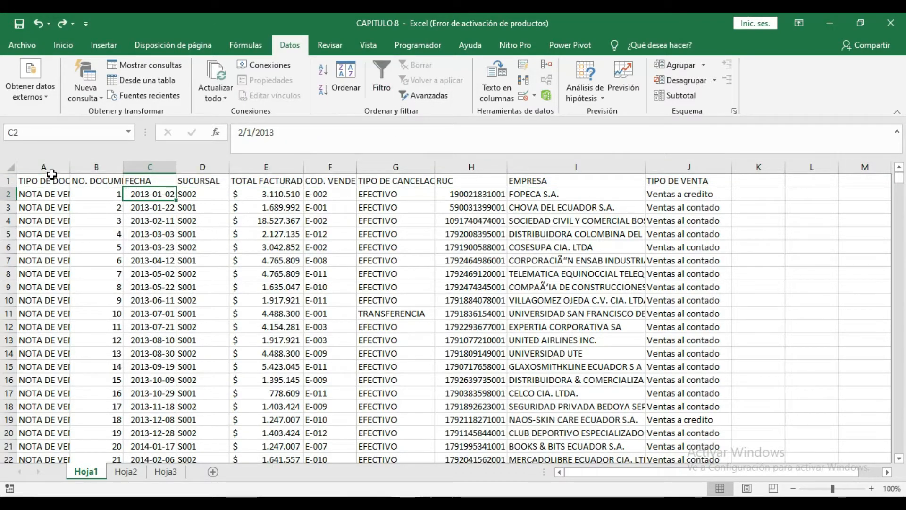
Step: Turn on filters for columns A to E only and view the filter options of the FECHA column
drag(55, 167, 267, 167)
click(378, 89)
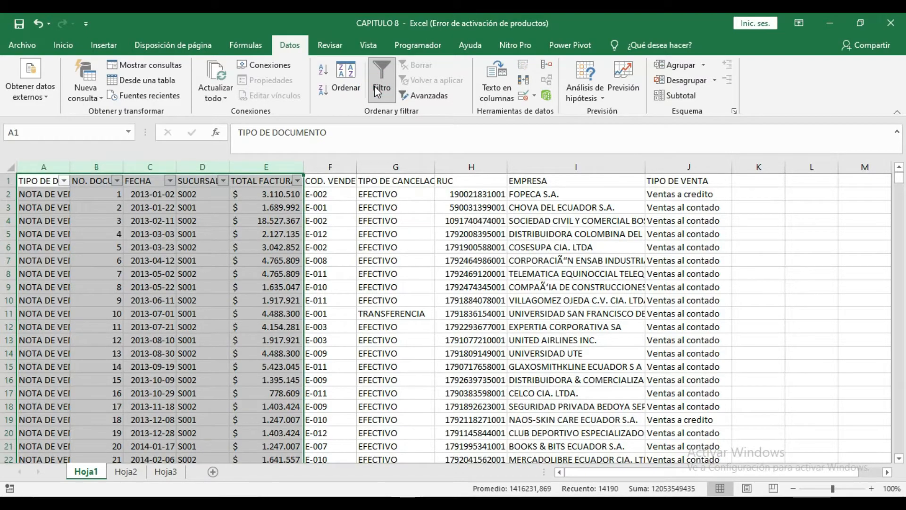
click(170, 180)
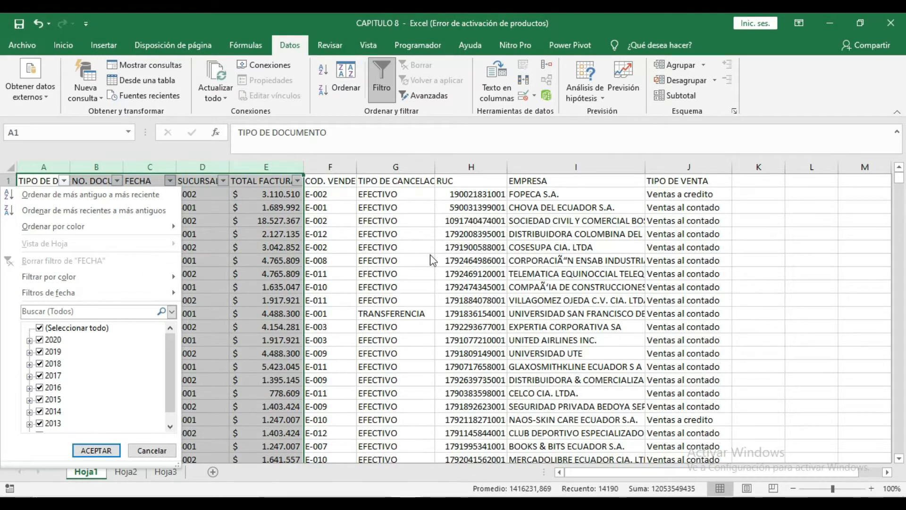
click(281, 248)
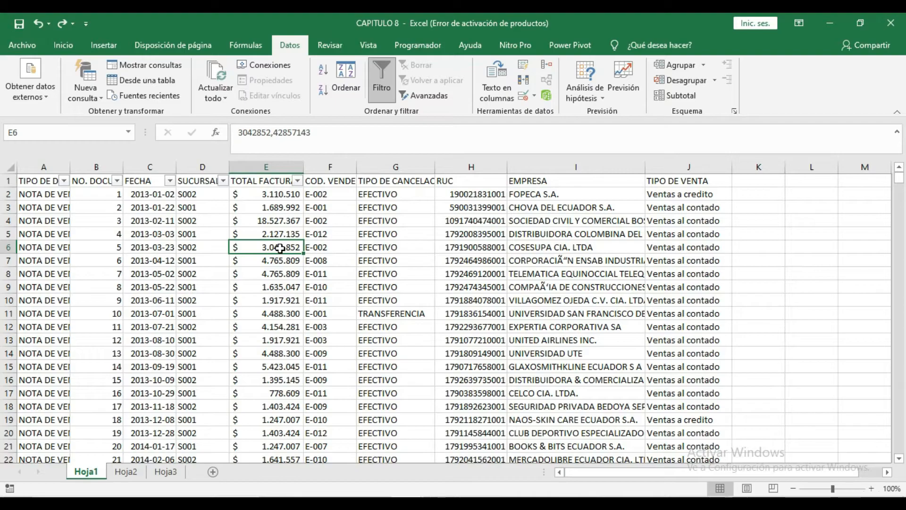
Step: Remove the partial filters and turn on filters across the entire header row 1
click(7, 181)
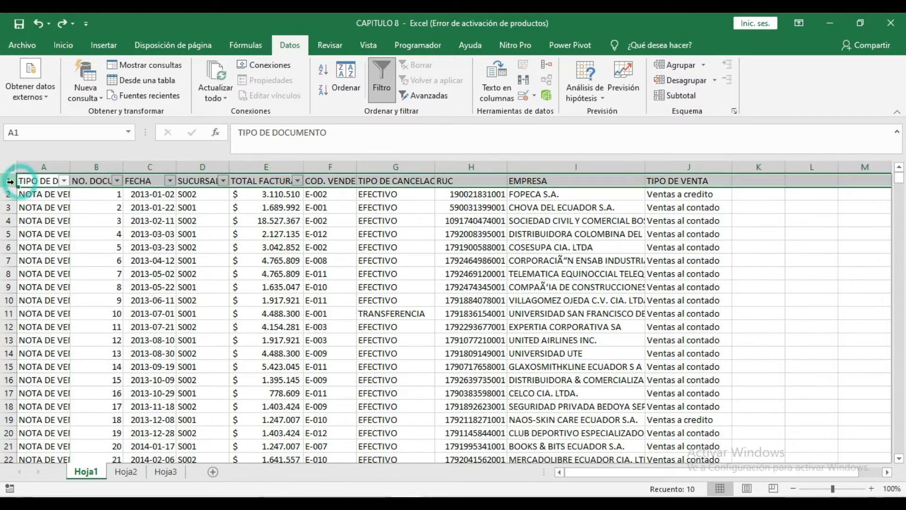
click(389, 89)
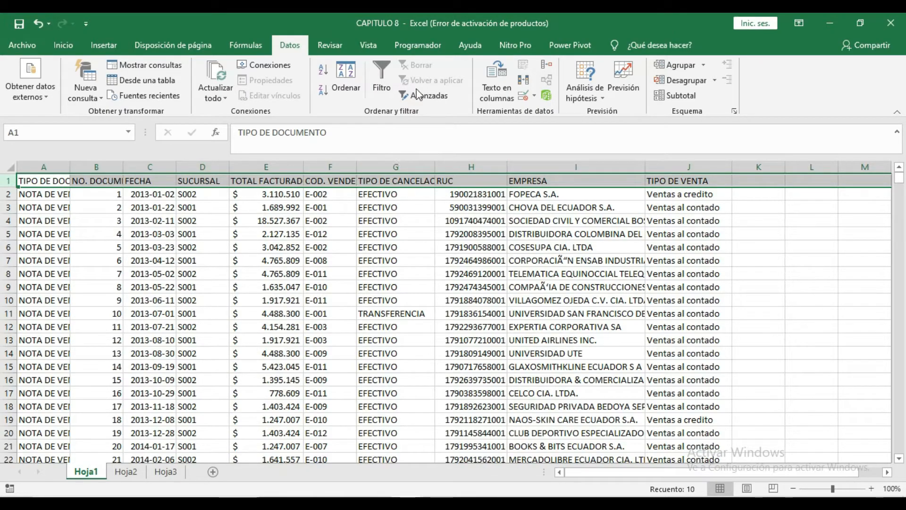
click(389, 86)
click(203, 207)
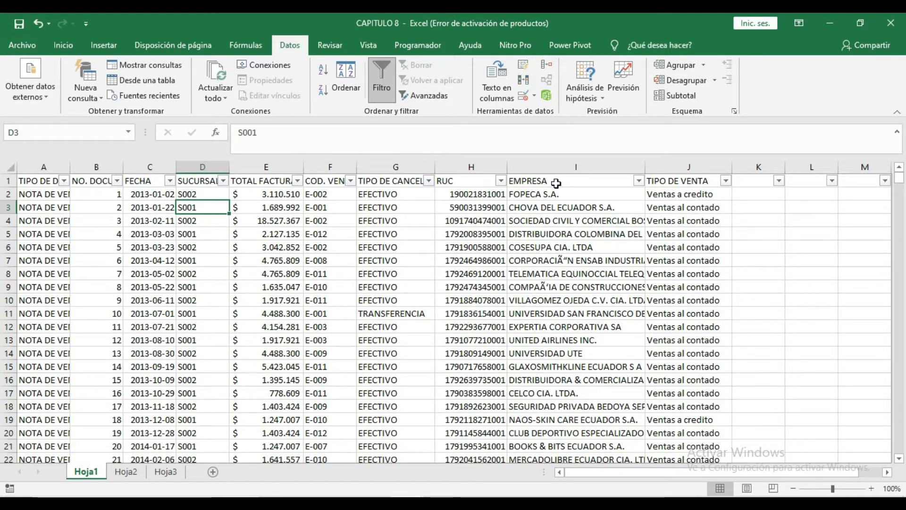
Step: Filter the SUCURSAL column by the yellow cell color
click(223, 181)
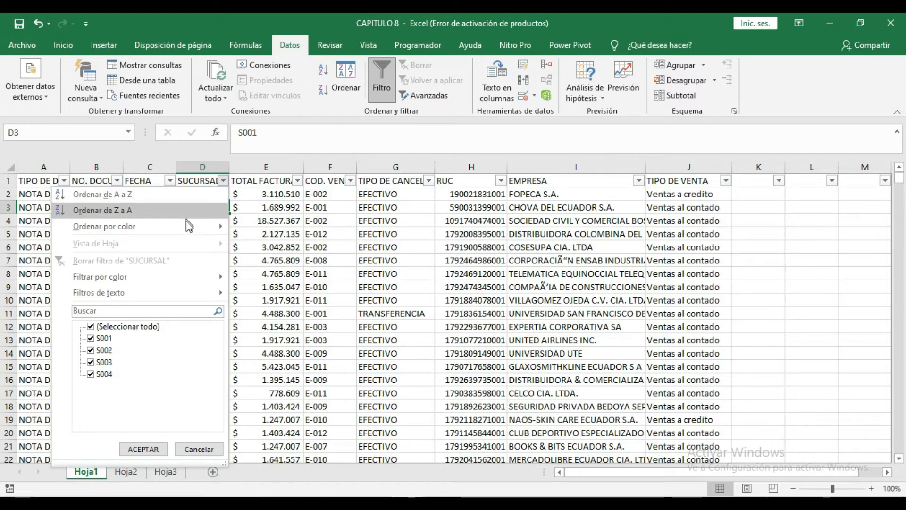
mouse_move(187, 226)
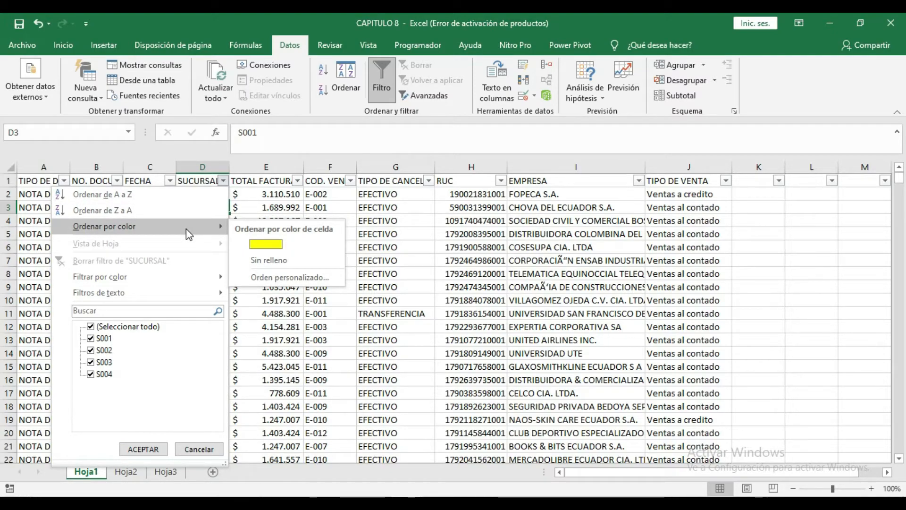
mouse_move(189, 277)
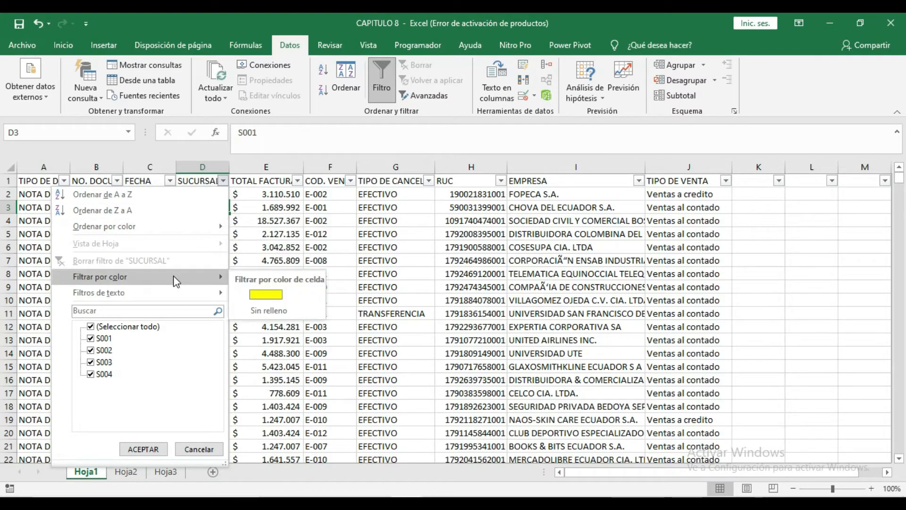
click(282, 298)
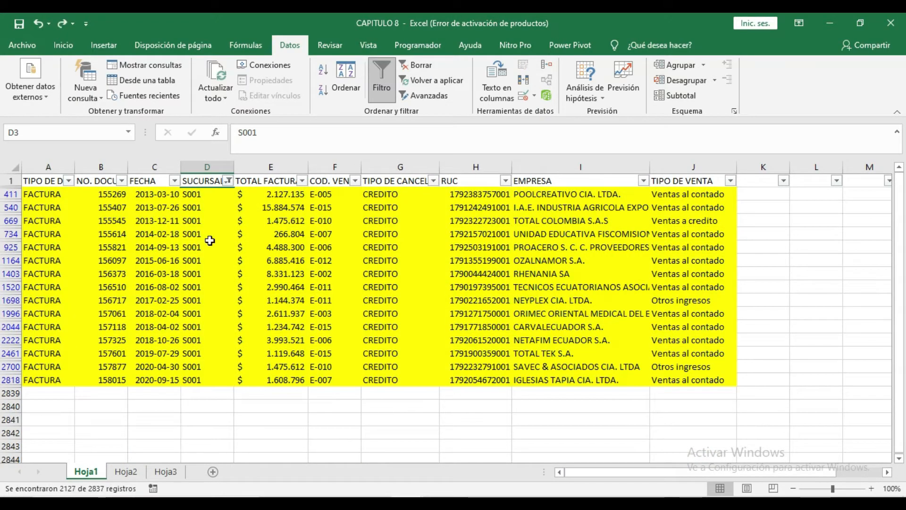
Step: Clear the color filter from the SUCURSAL column and view the column's filter options
click(229, 182)
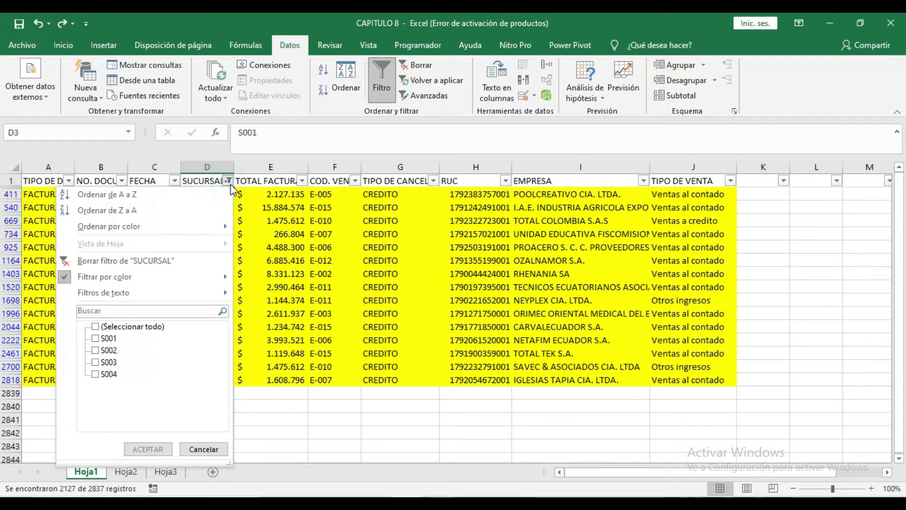
click(162, 261)
click(194, 193)
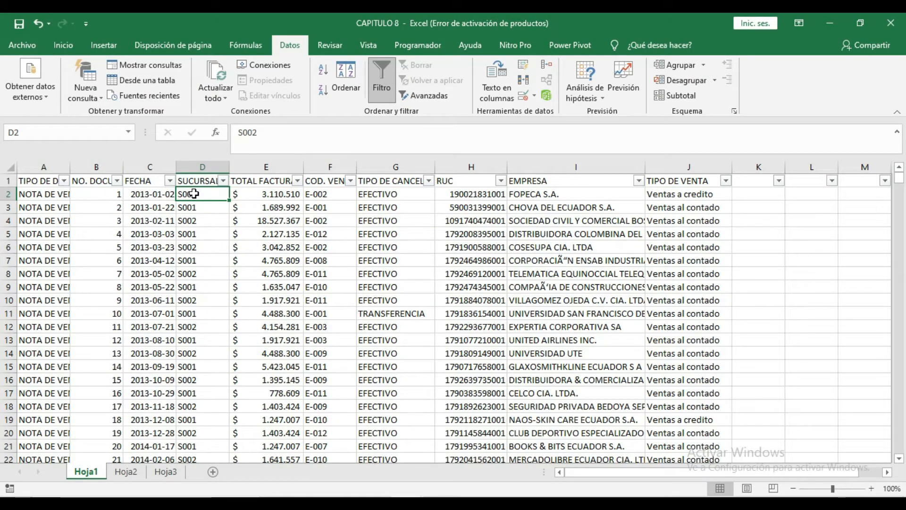
click(224, 183)
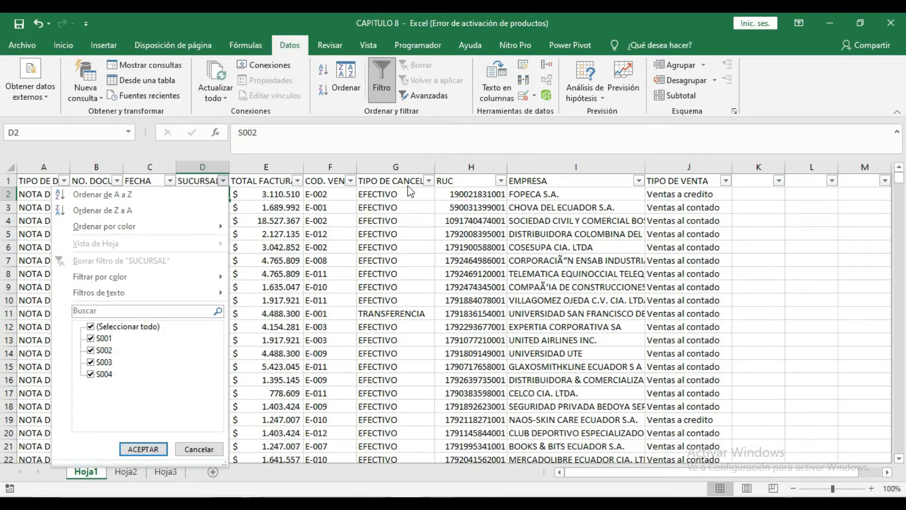
Step: Filter the TIPO DE CANCELACION column to only the CREDITO and EFECTIVO values
click(429, 181)
click(428, 181)
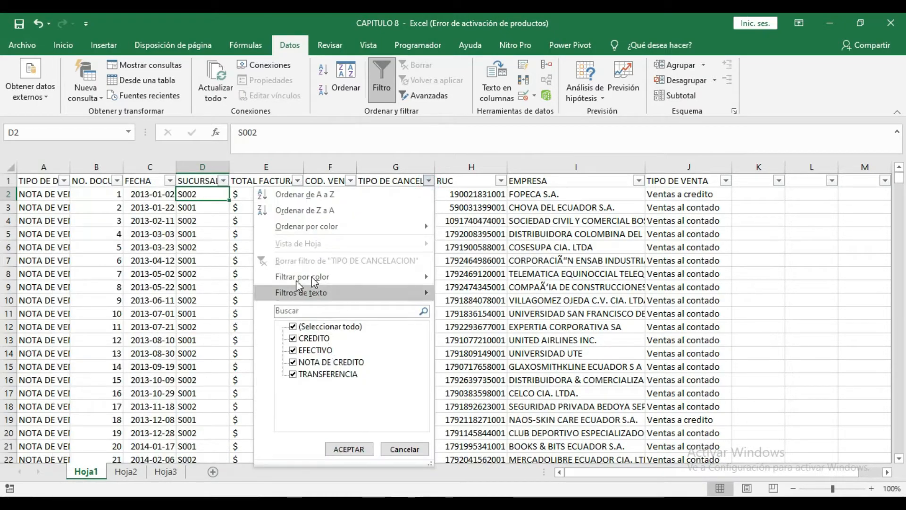
click(346, 328)
click(349, 328)
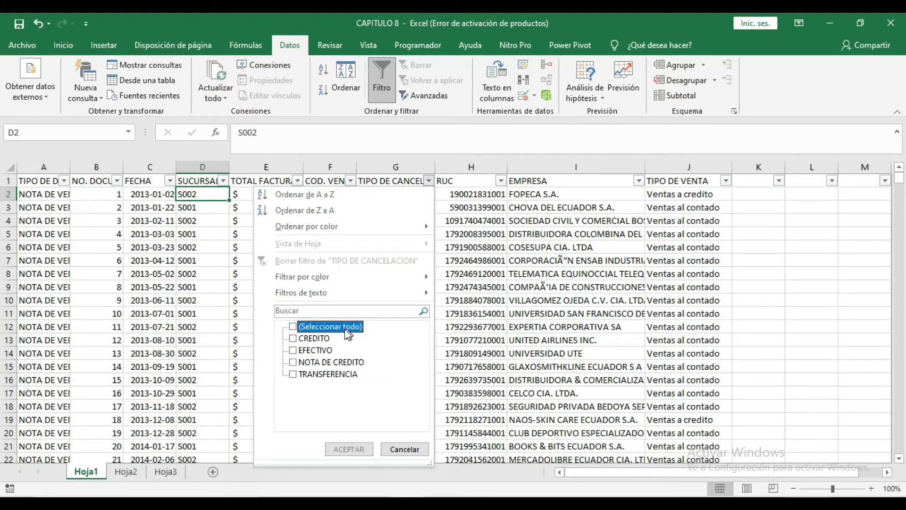
click(314, 339)
click(316, 351)
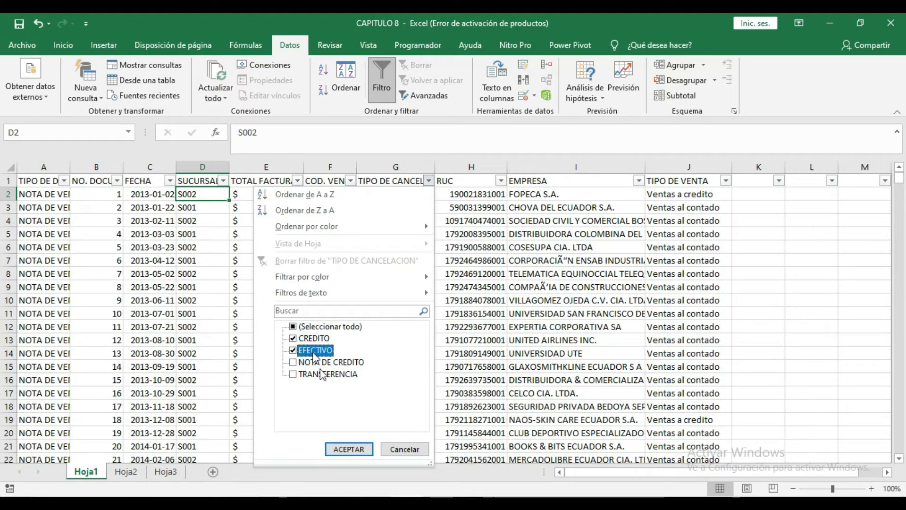
click(348, 450)
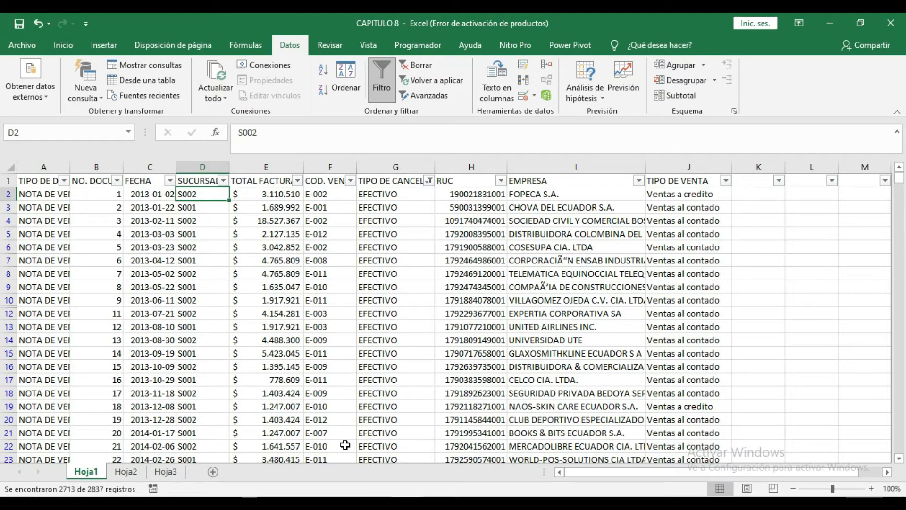
Step: Clear the filter from the TIPO DE CANCELACION column
click(404, 260)
click(429, 181)
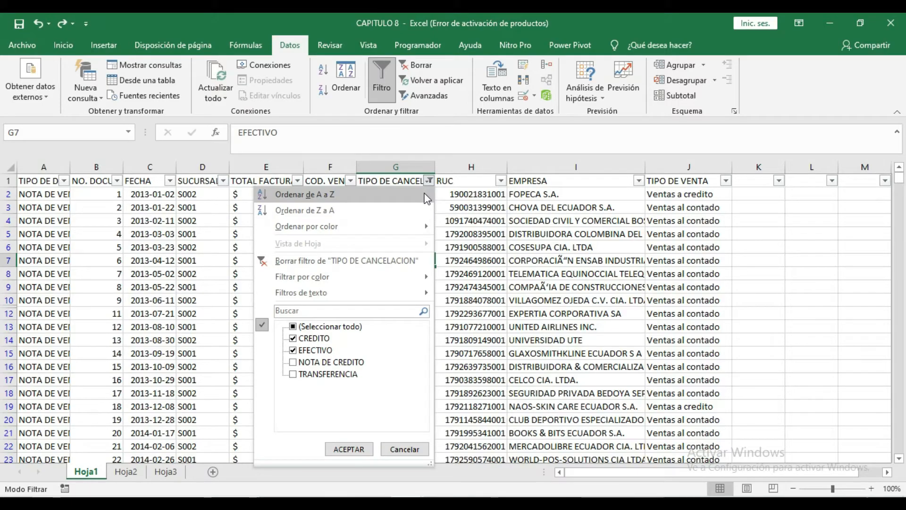
click(395, 261)
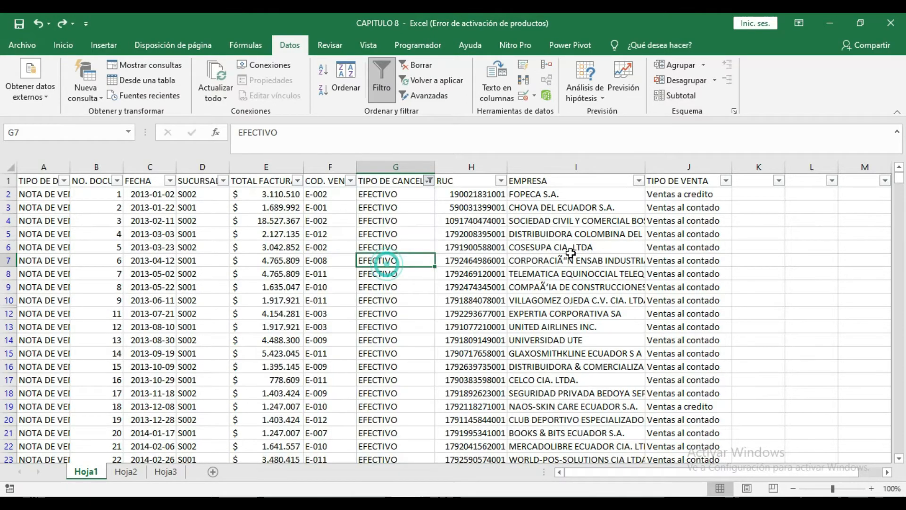
Step: Filter the EMPRESA column to all companies matching the search text GLOBAL
click(594, 234)
click(640, 182)
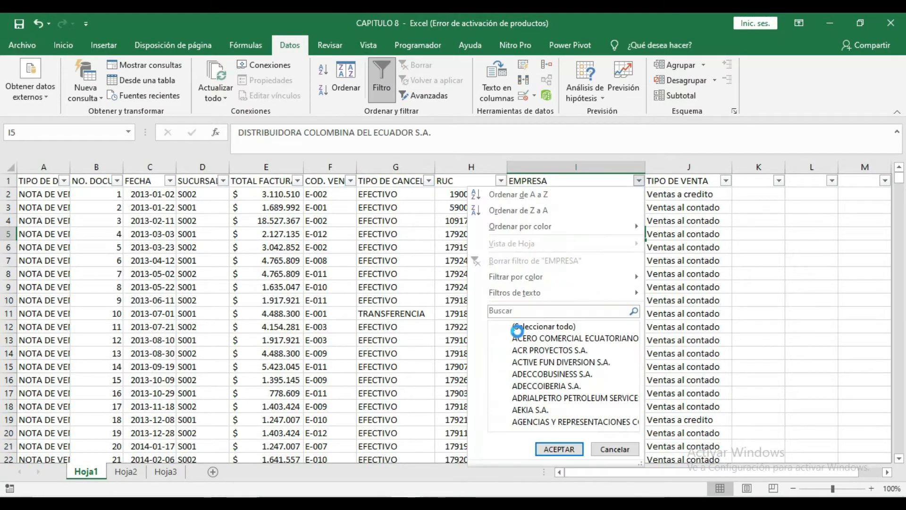
key(BackSpace)
key(BackSpace)
key(BackSpace)
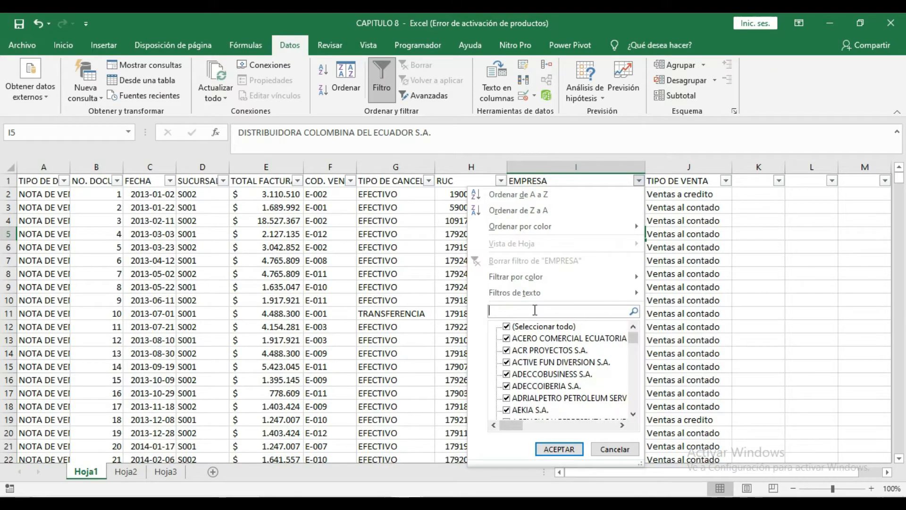
text(GLOBAL)
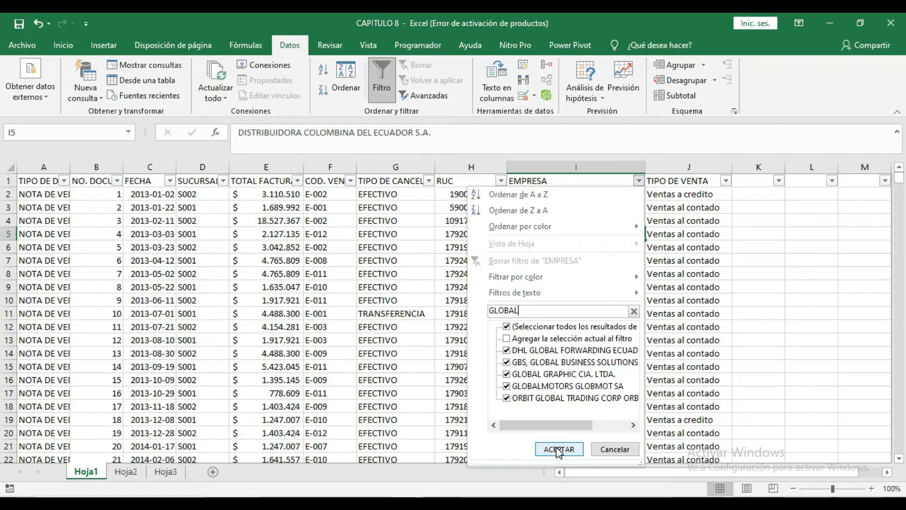
click(558, 450)
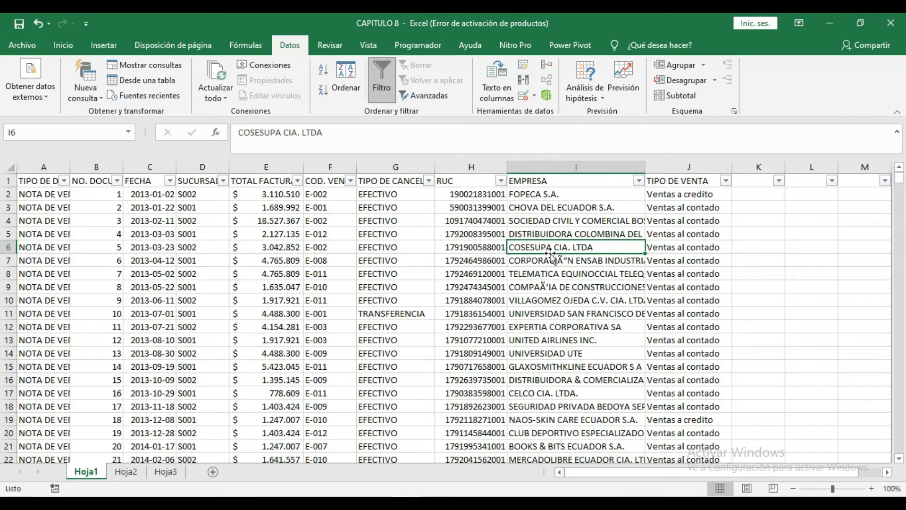
Step: Apply a custom text filter to the EMPRESA column for rows where the value equals ICESA S.A
click(640, 182)
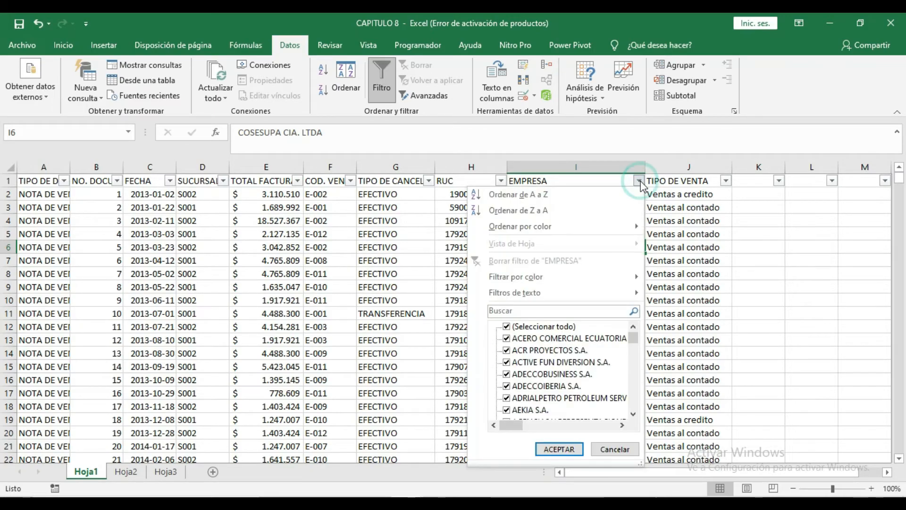
mouse_move(533, 297)
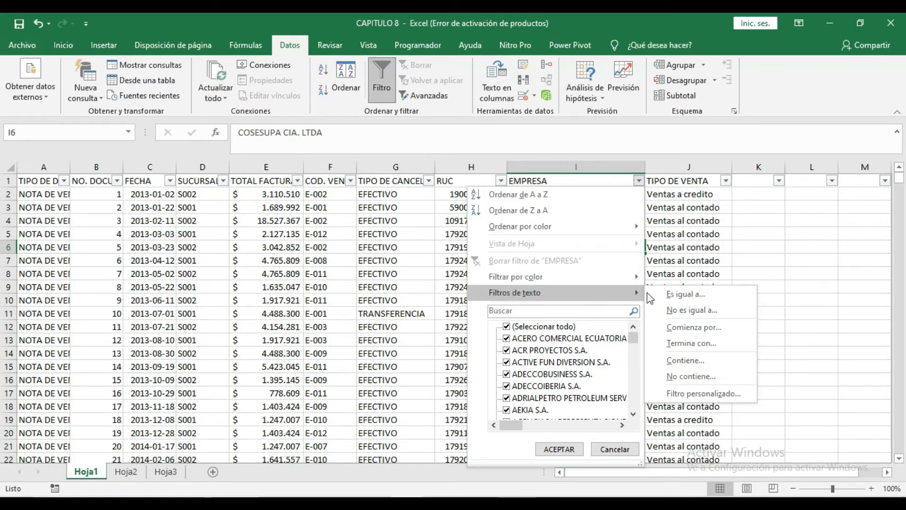
click(692, 295)
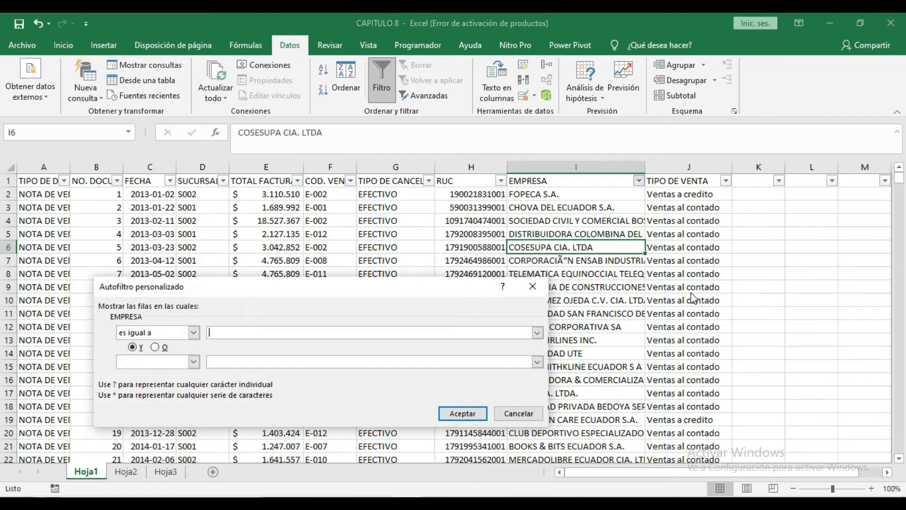
text(ICESA S.A.)
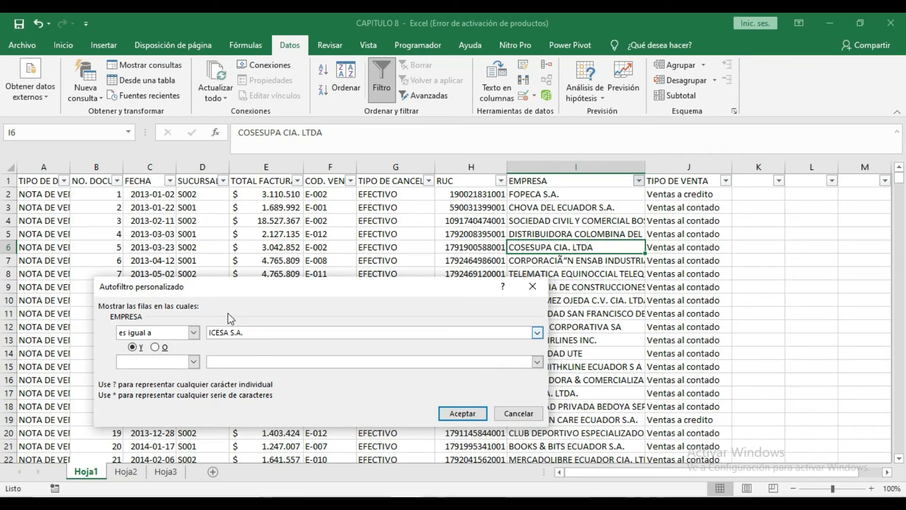
click(478, 415)
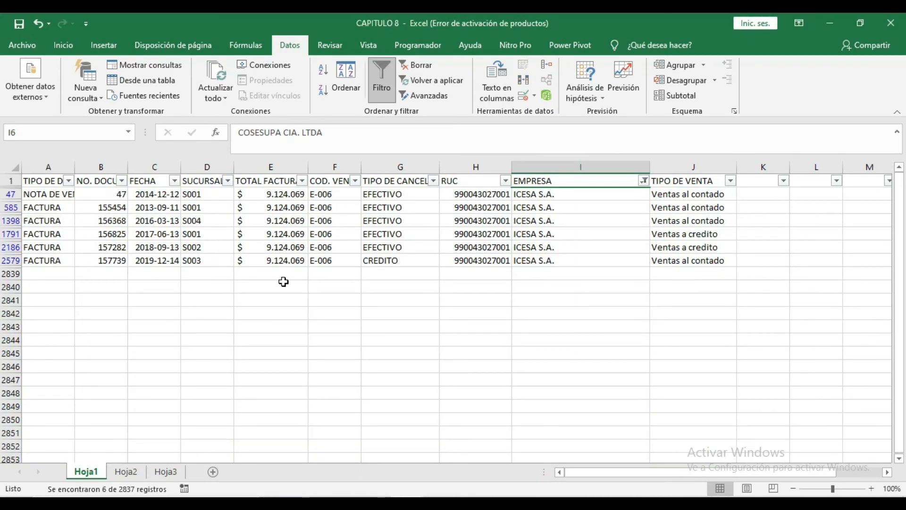